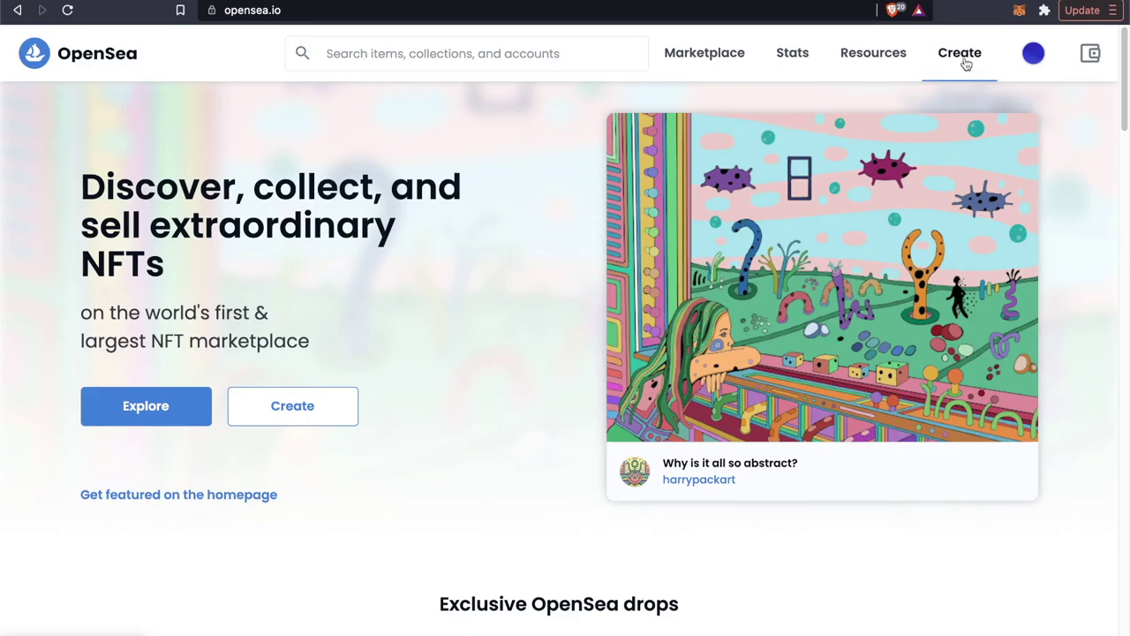
Step: Check the connected MetaMask wallet account and view the OpenSea account's profile page
click(1021, 12)
click(995, 165)
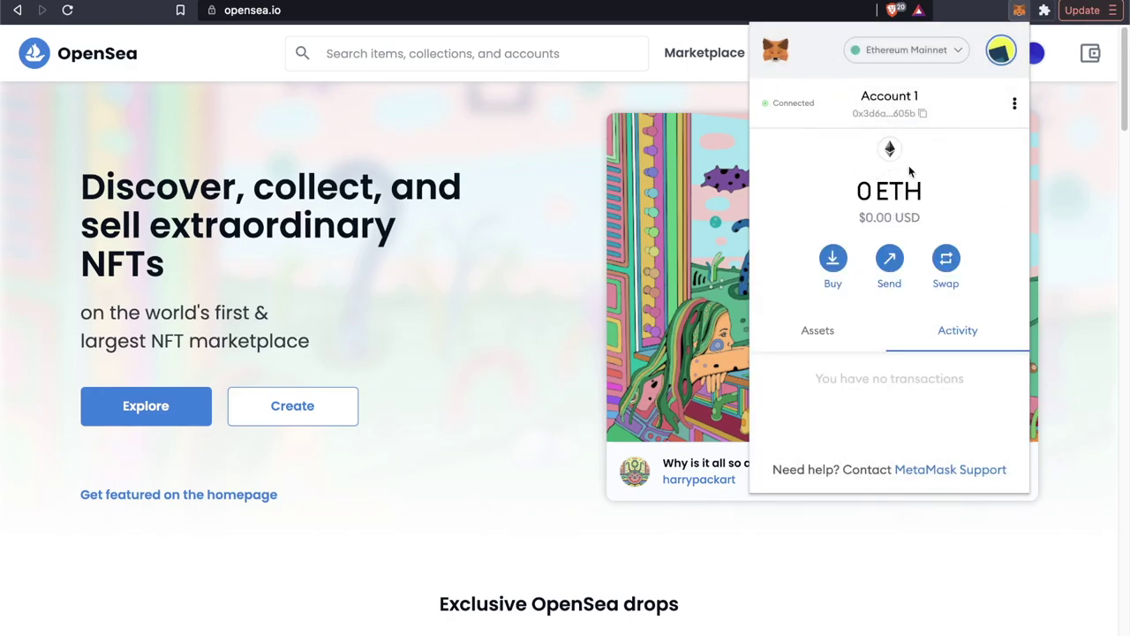
click(1084, 176)
mouse_move(1033, 55)
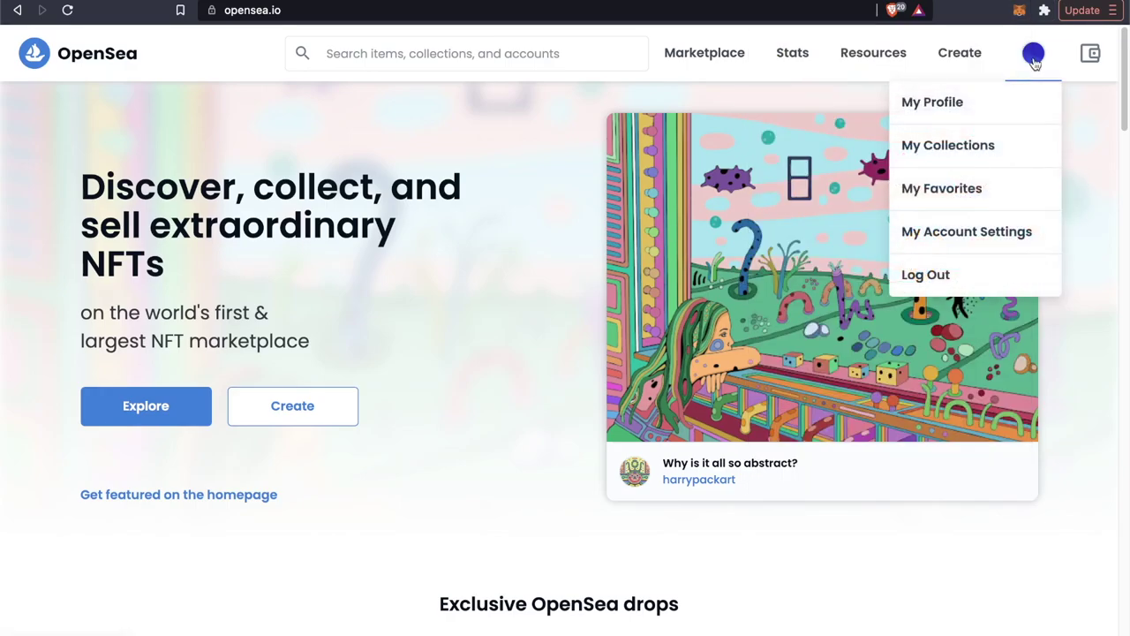
click(934, 105)
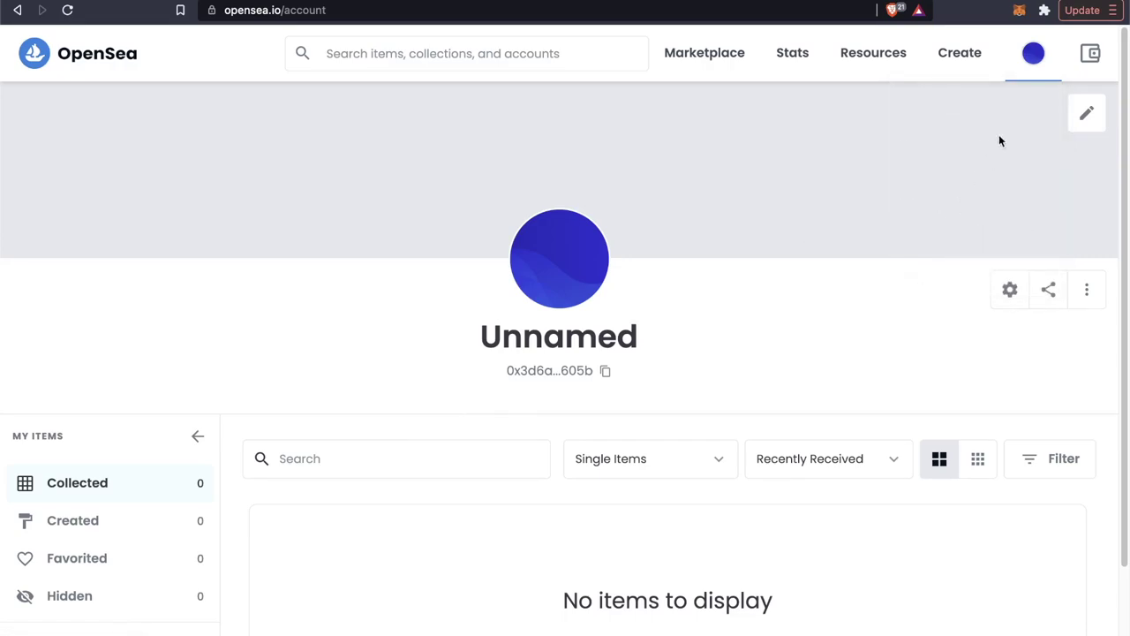
Step: Start a new collection from the account's collections and add the crescent picture as its logo image
mouse_move(1033, 53)
click(948, 144)
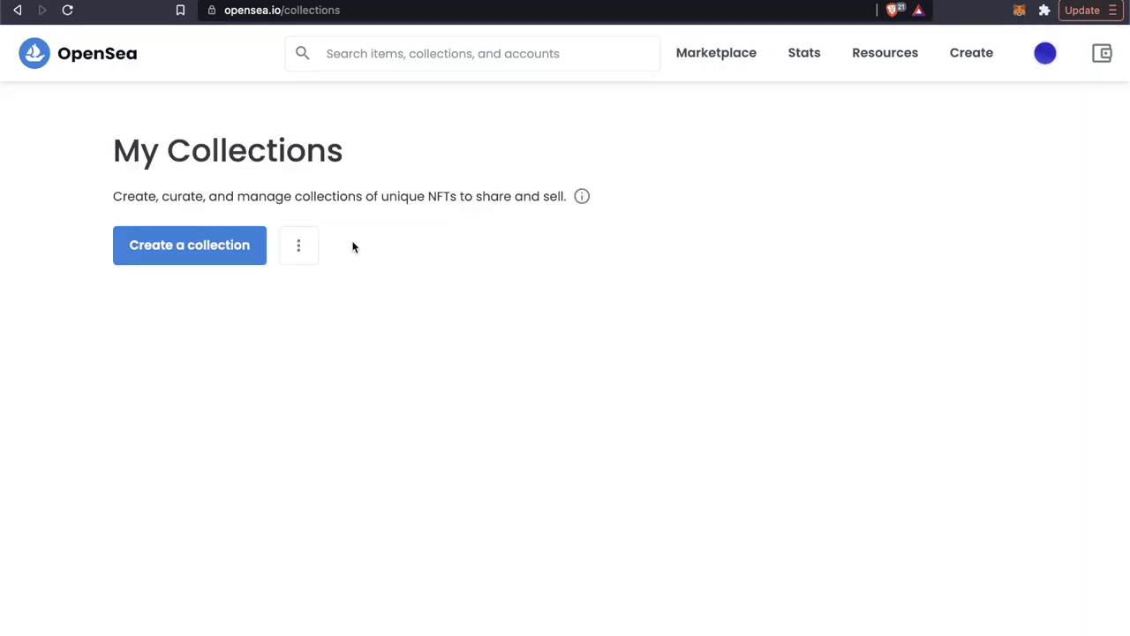
click(214, 245)
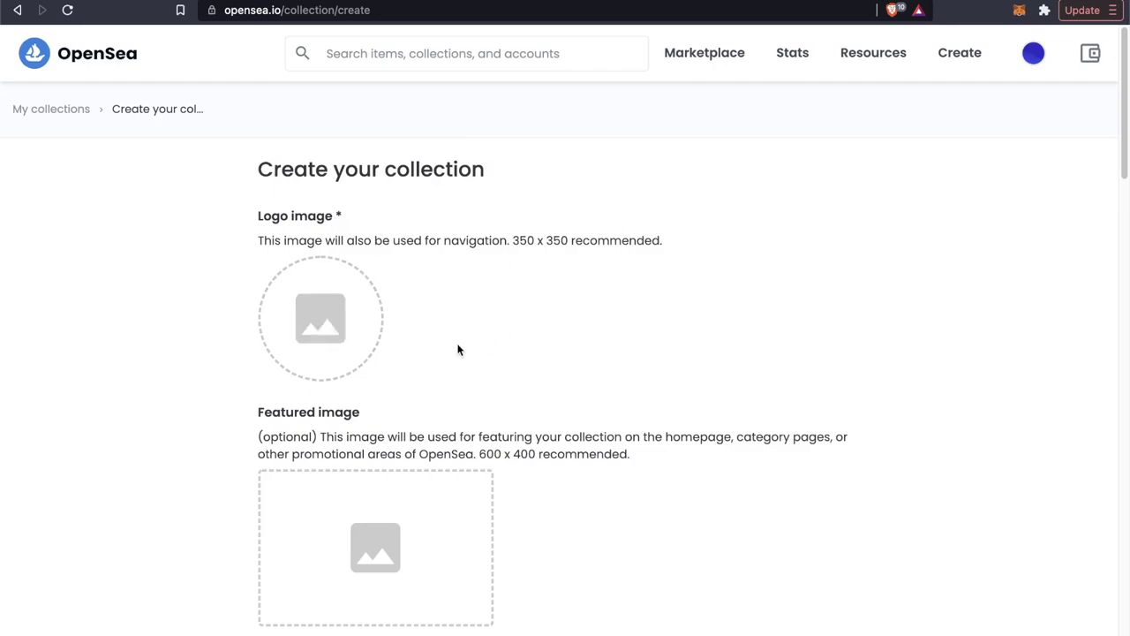
scroll(457, 350, down, 1)
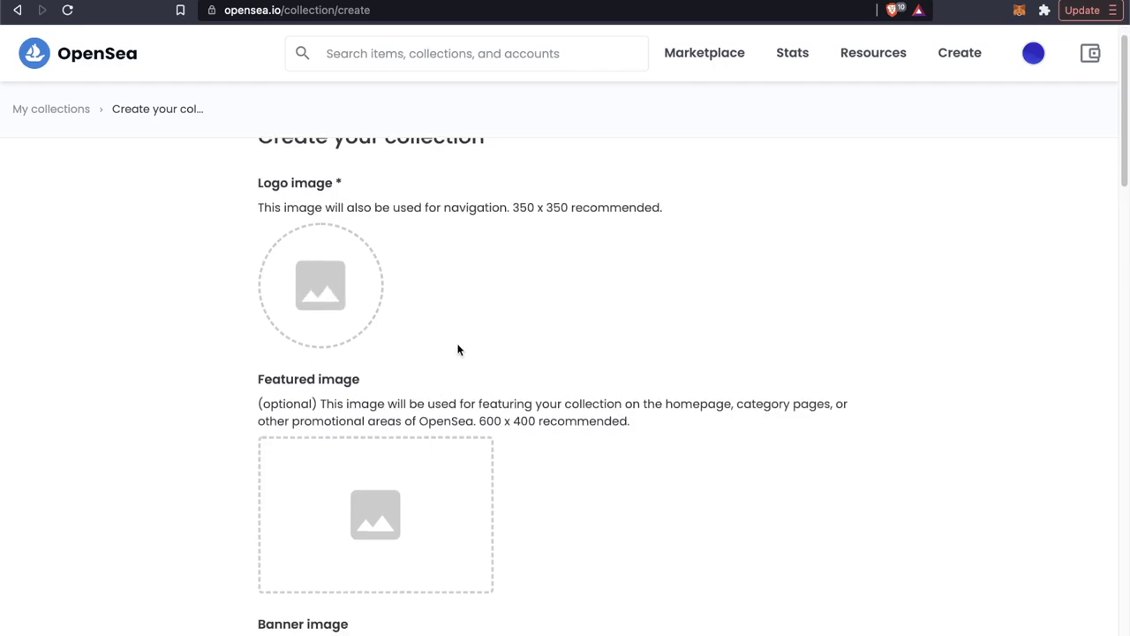
scroll(457, 349, up, 1)
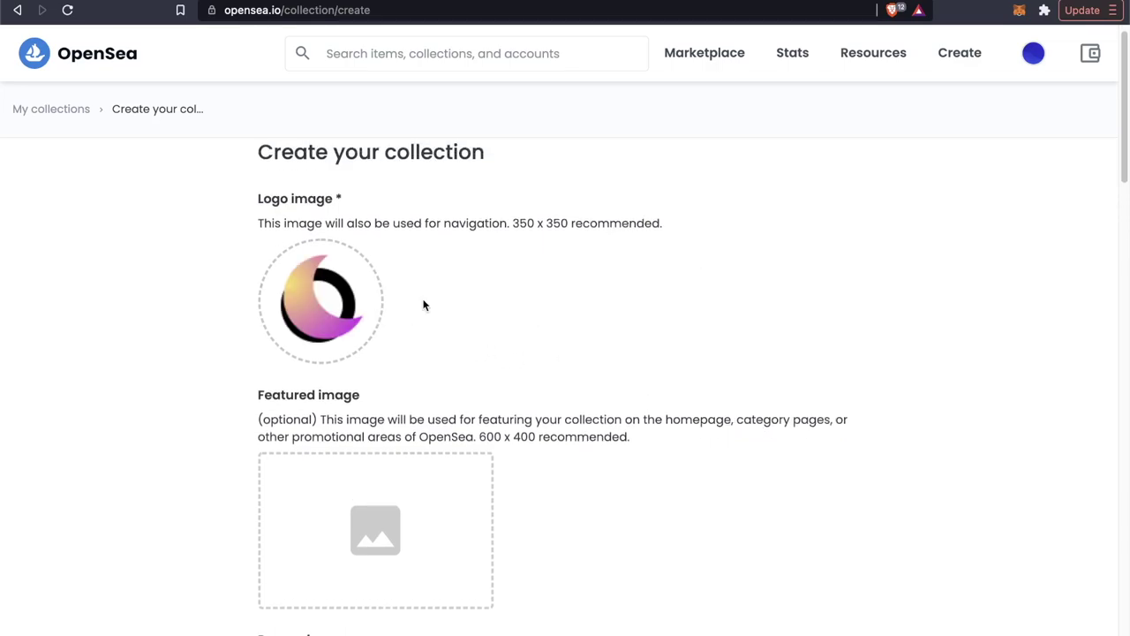
Step: Name the collection "Sun Moons"
scroll(424, 306, down, 6)
scroll(432, 218, up, 2)
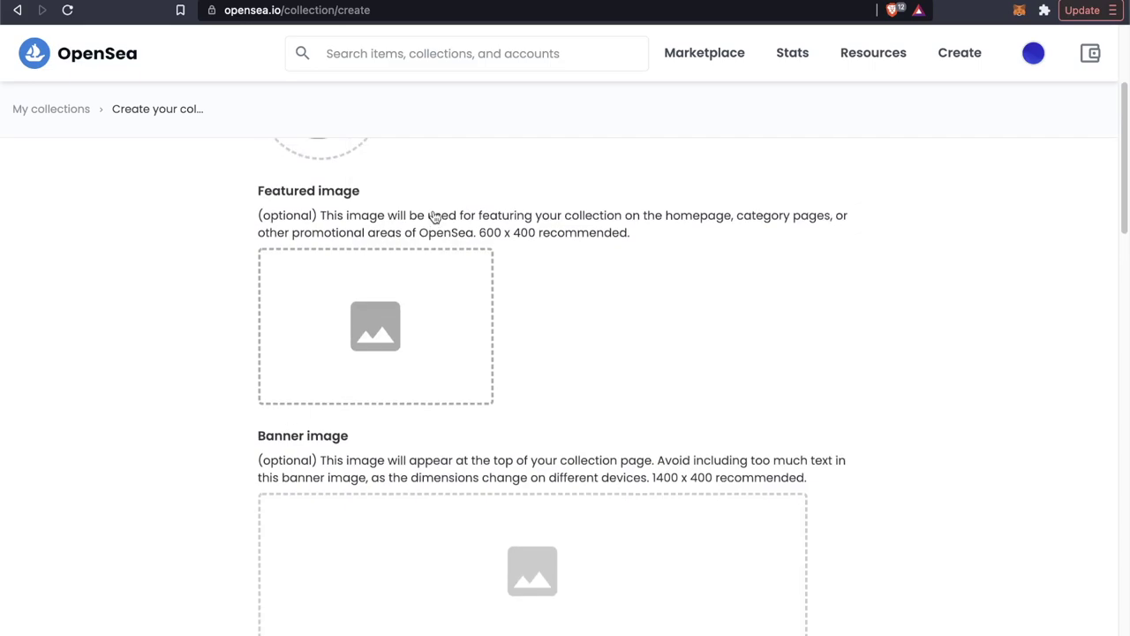
scroll(368, 332, down, 4)
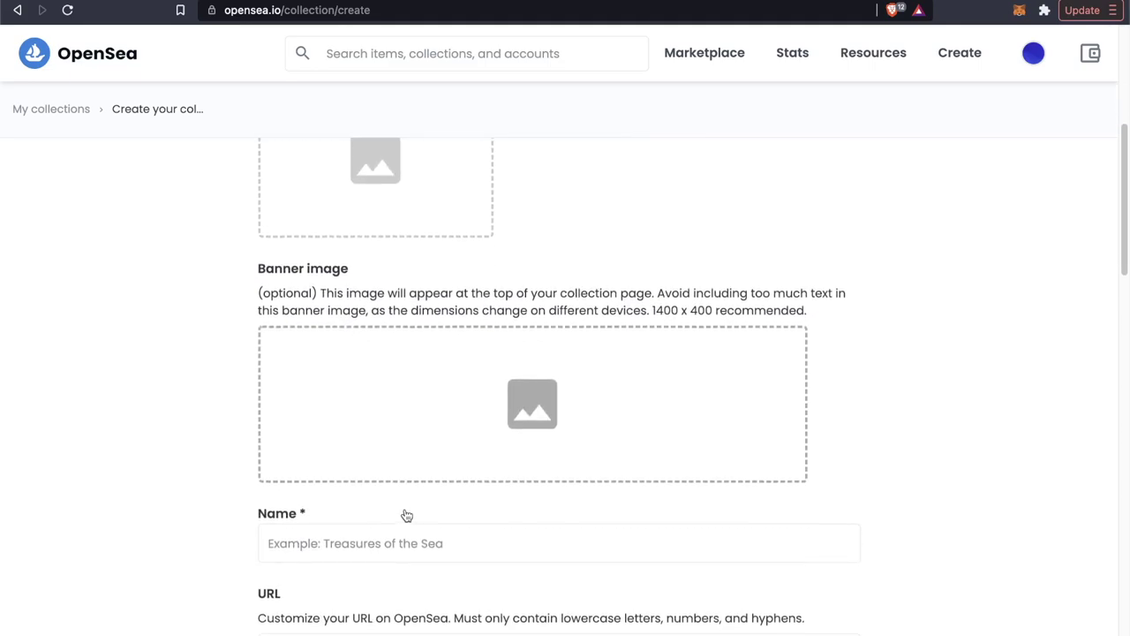
scroll(404, 508, down, 3)
click(398, 421)
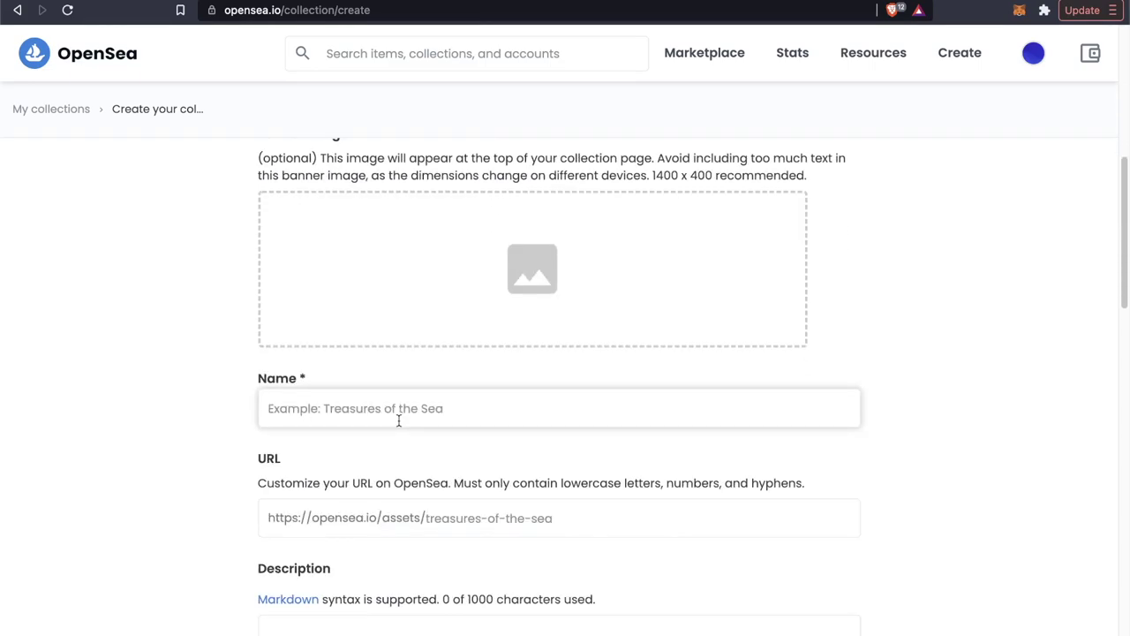
text(Sun Moons)
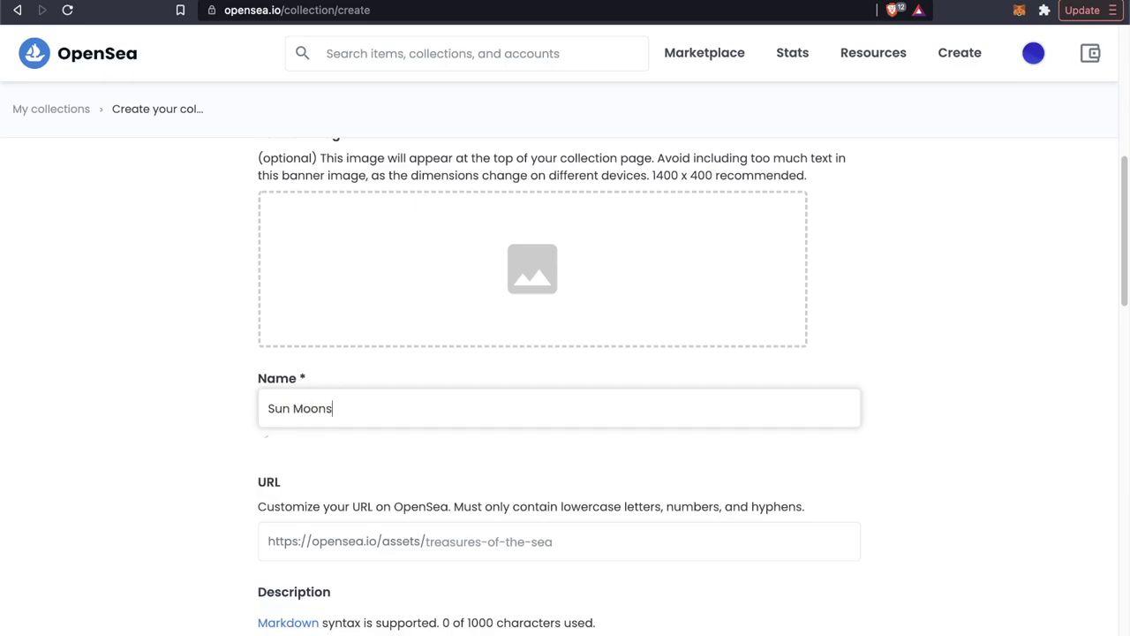
Step: Set the collection's custom URL ending to "sun-moons"
scroll(373, 285, up, 10)
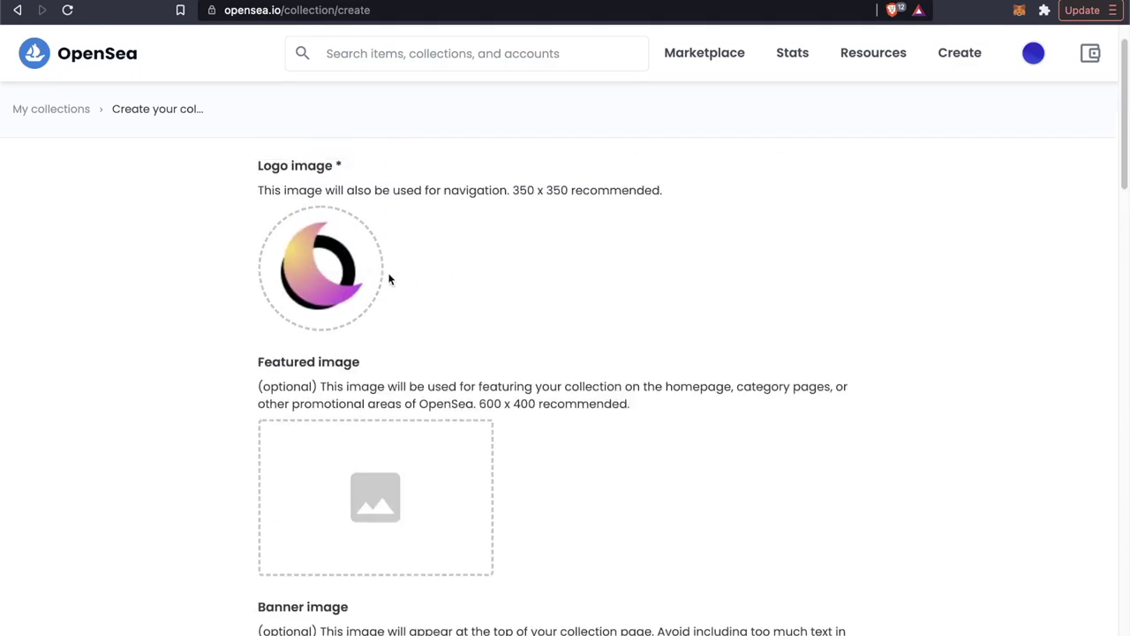
scroll(534, 265, down, 10)
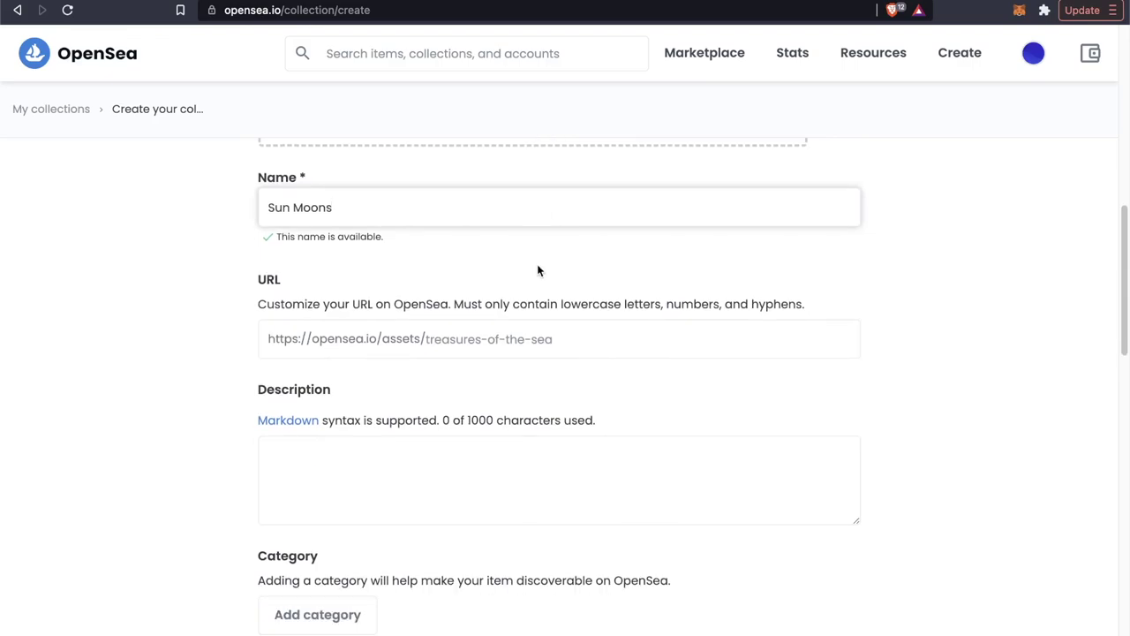
click(507, 334)
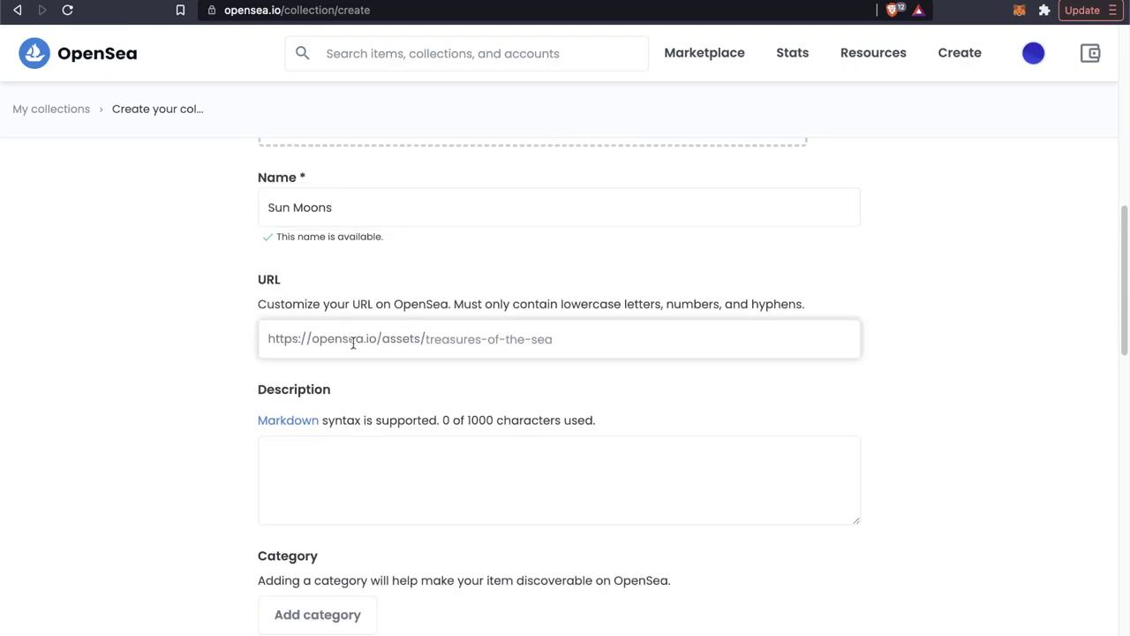
text(sun-moons)
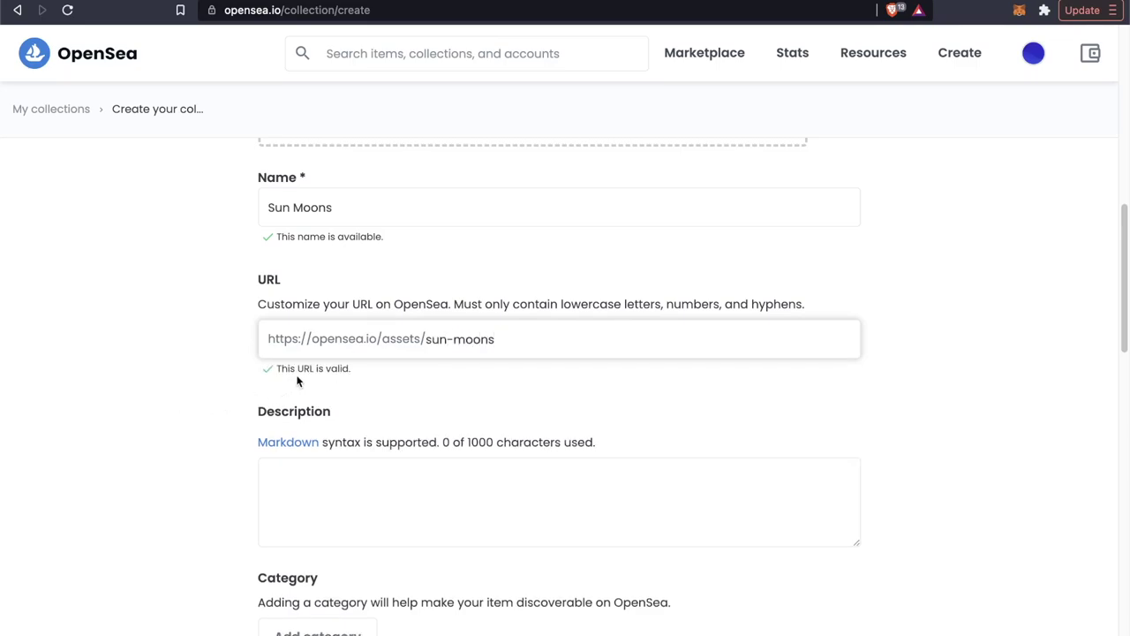
Step: Leave the description empty and assign the Collectibles category to the collection
scroll(298, 380, down, 5)
click(298, 379)
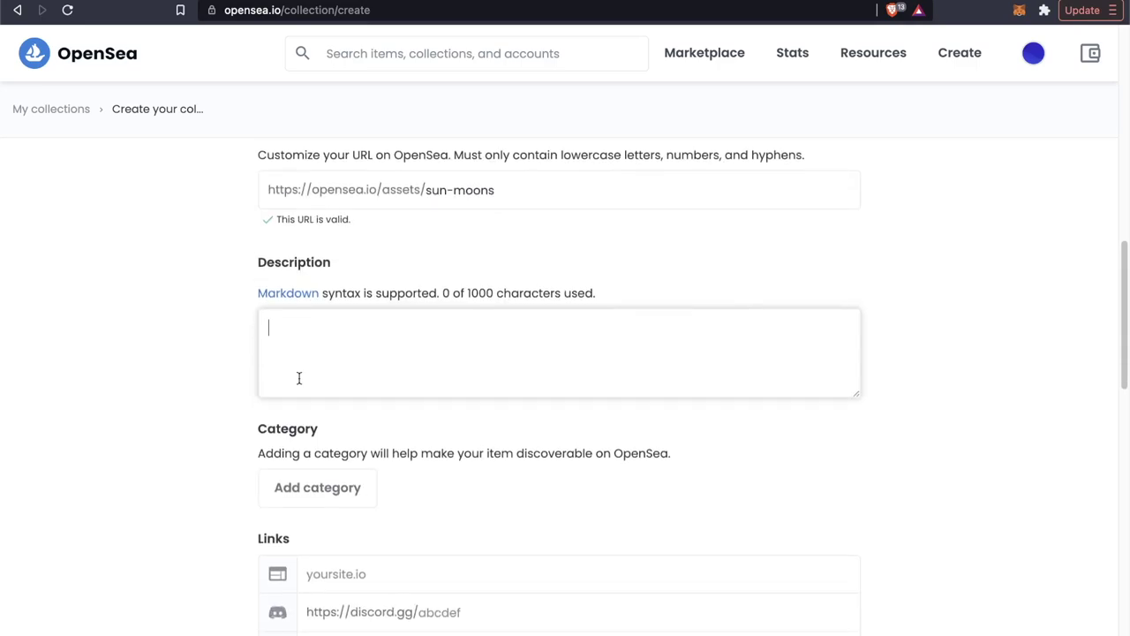
scroll(298, 377, down, 3)
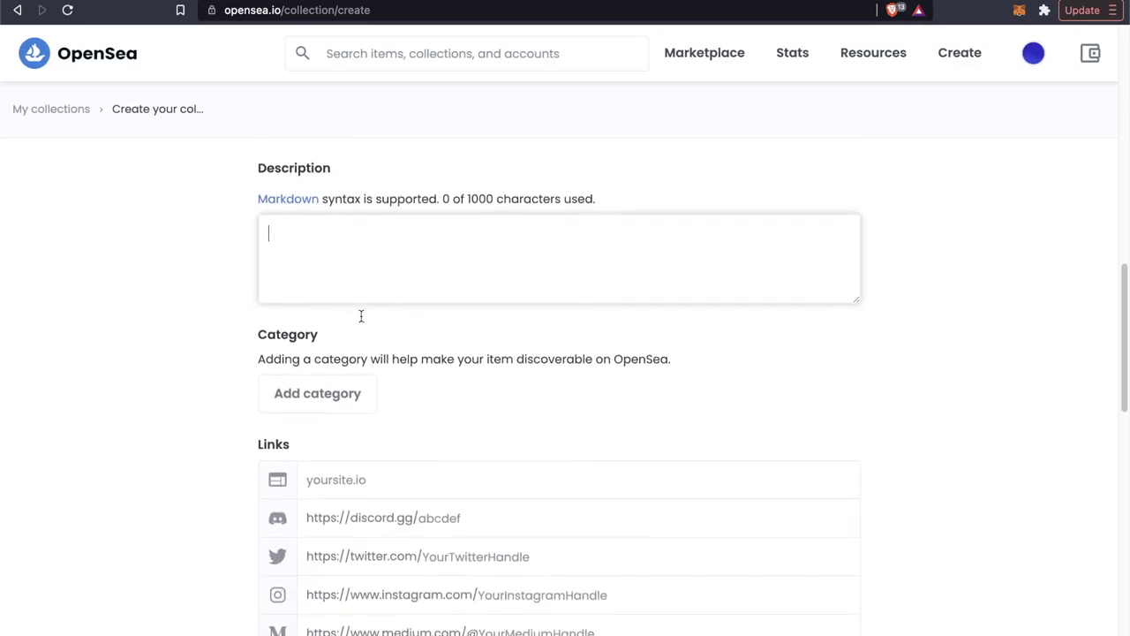
scroll(360, 315, down, 2)
click(343, 343)
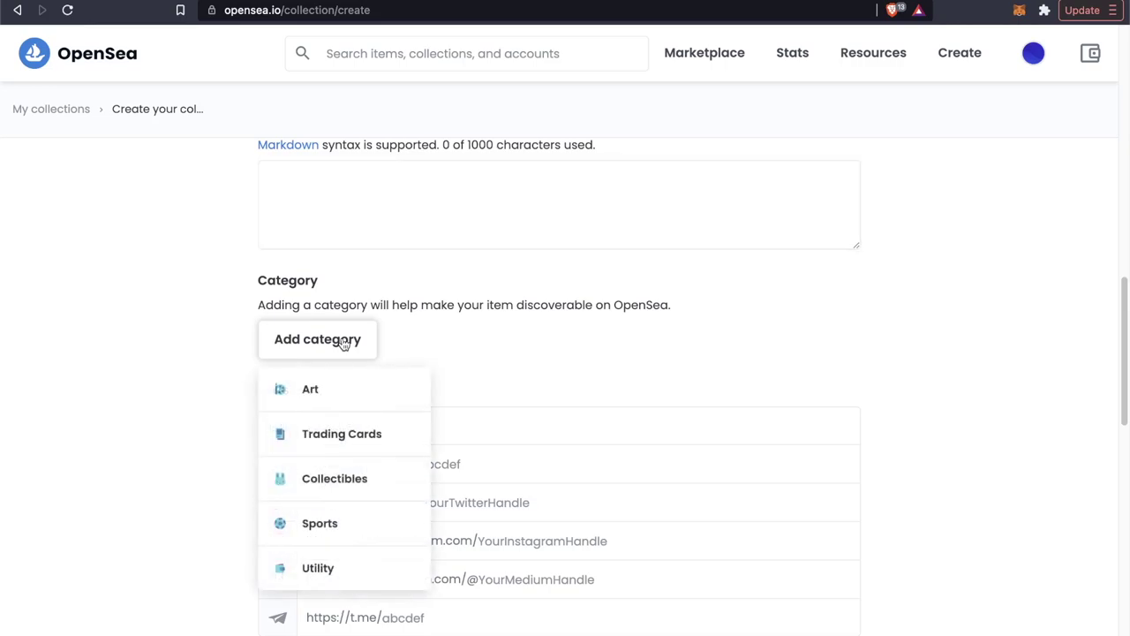
scroll(344, 345, down, 2)
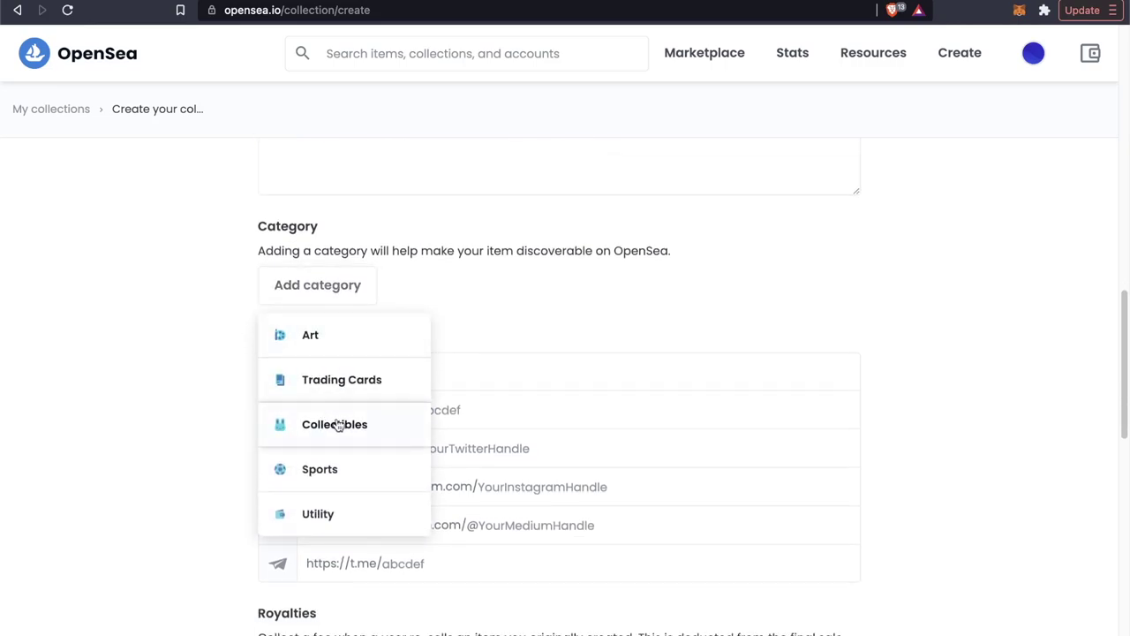
click(340, 424)
Step: Set the royalties percentage fee to 10
scroll(394, 389, down, 3)
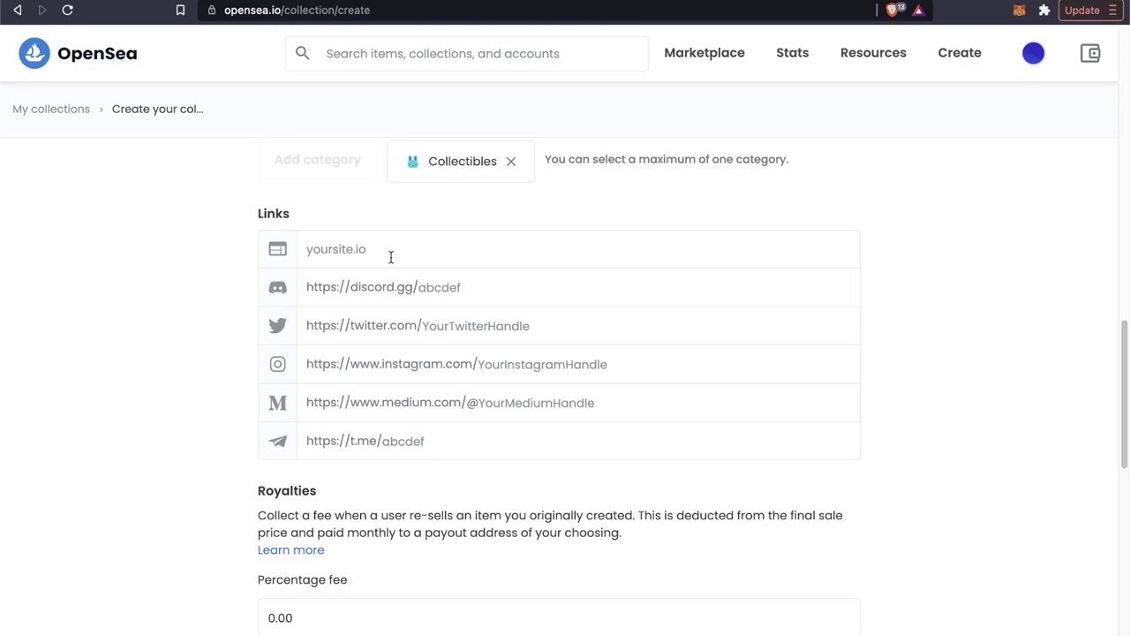
scroll(391, 257, down, 6)
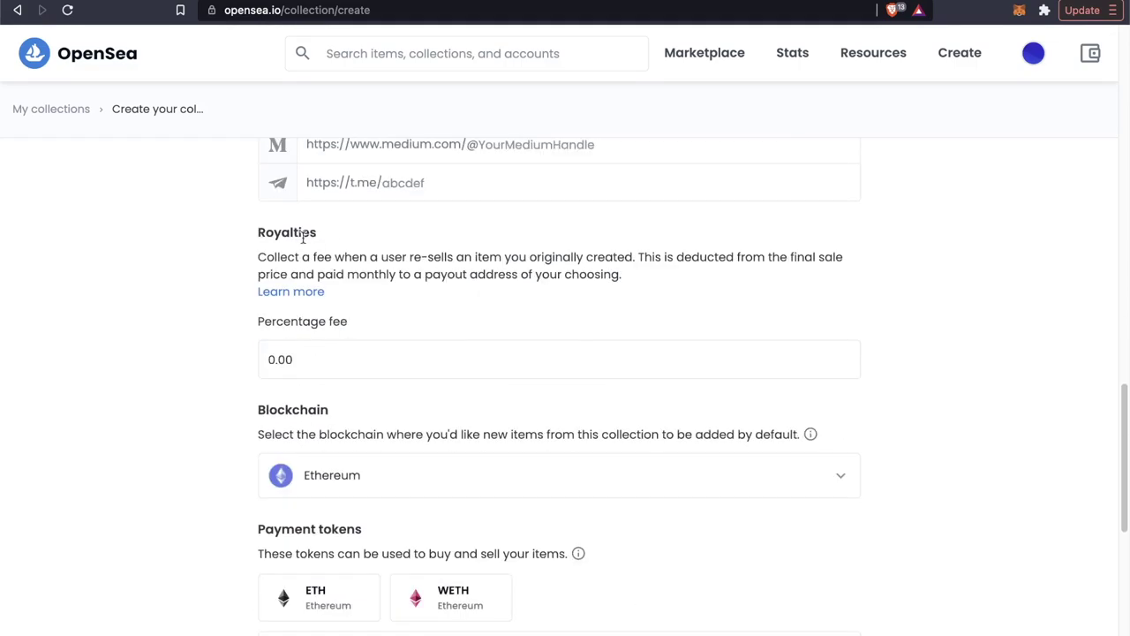
click(348, 363)
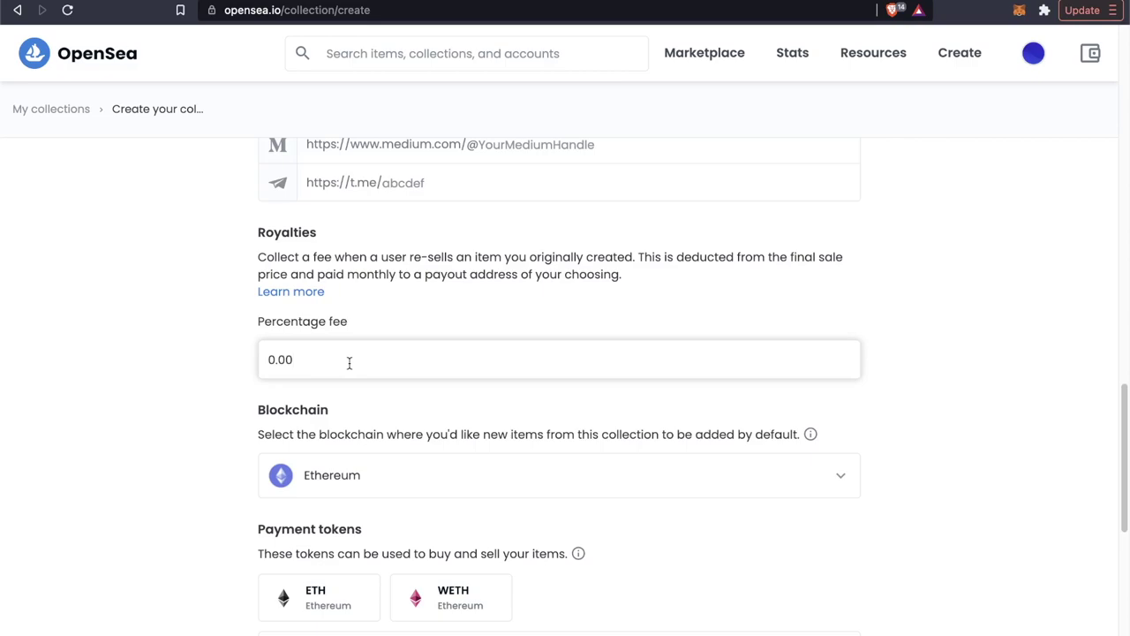
key(BackSpace)
key(BackSpace)
key(BackSpace)
key(BackSpace)
text(10)
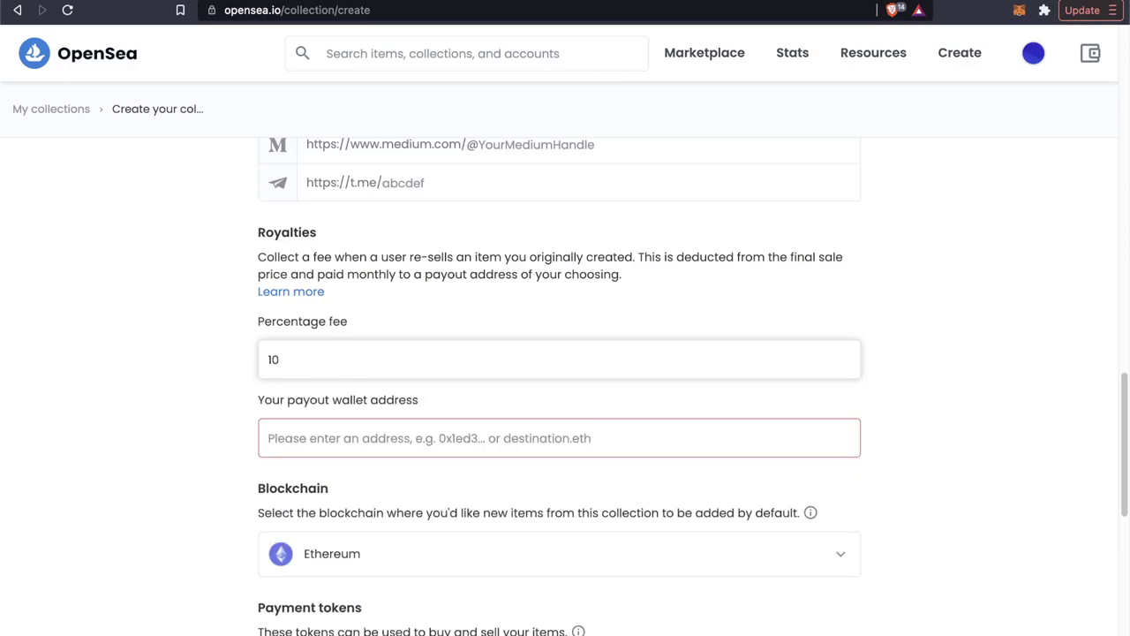
Step: Try a royalties percentage fee of 20 and change it back to 10
key(BackSpace)
key(BackSpace)
text(20)
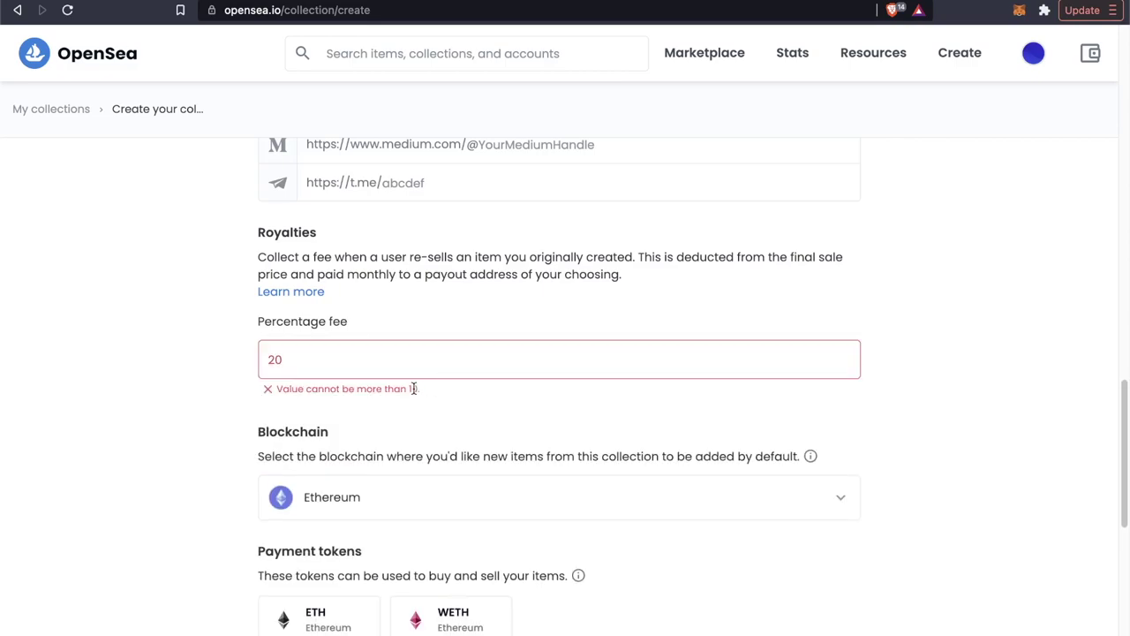
drag(427, 391, 287, 389)
click(307, 363)
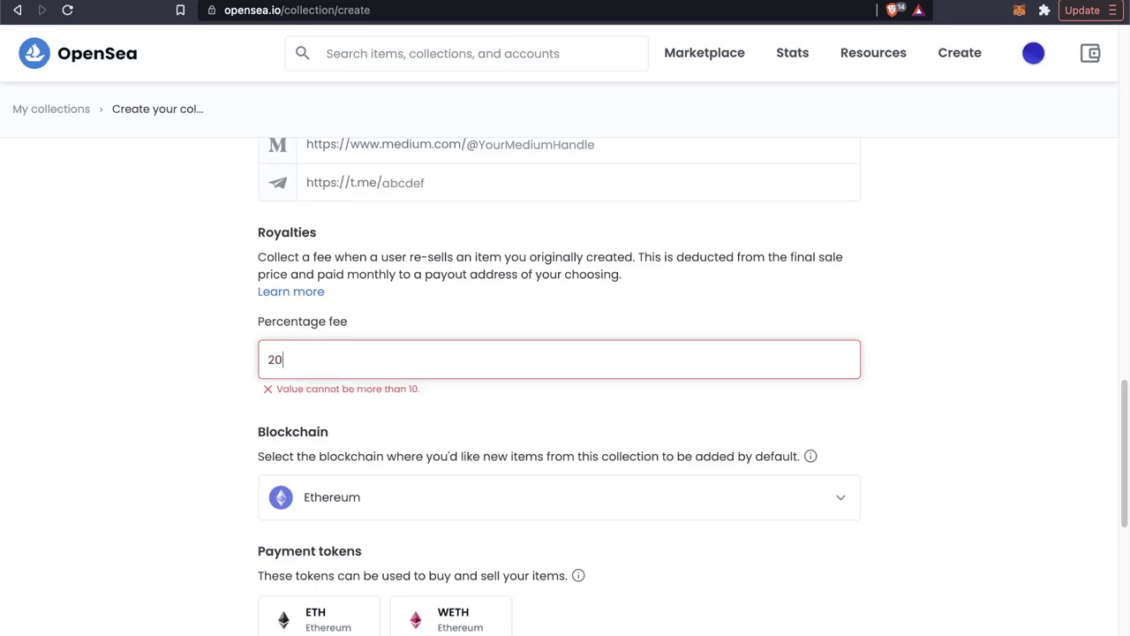
key(BackSpace)
key(BackSpace)
text(10)
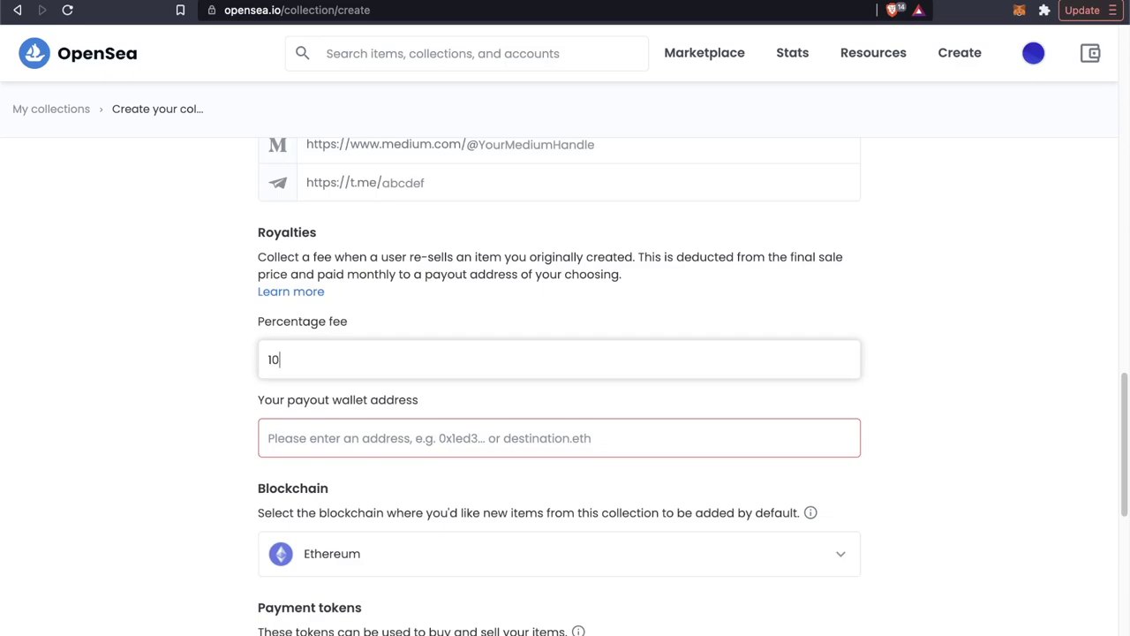
Step: Set the royalties percentage fee to 2
key(BackSpace)
key(BackSpace)
text(2)
key(Tab)
Step: Copy the Account 1 address from the MetaMask wallet and paste it as the royalties payout wallet address
scroll(375, 359, down, 1)
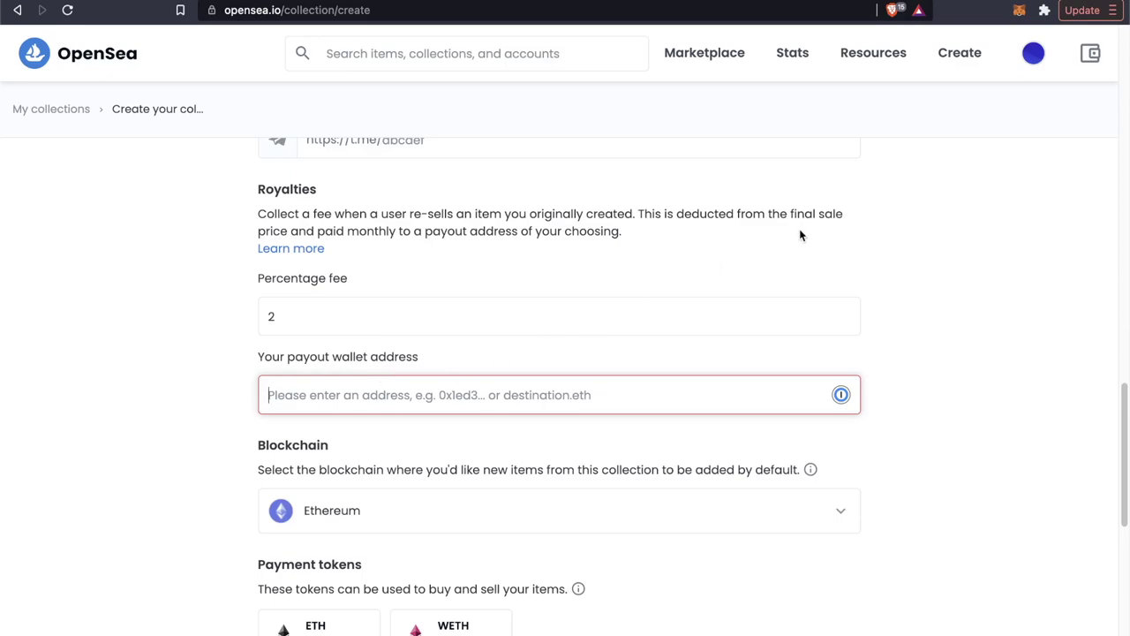
click(1019, 10)
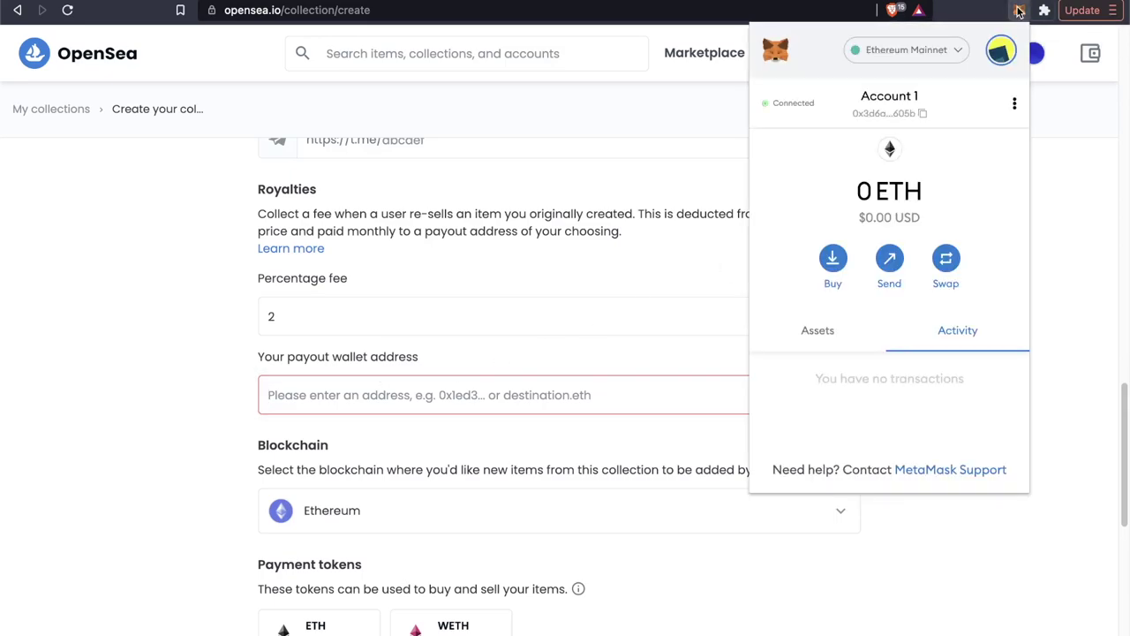
click(923, 113)
click(1078, 145)
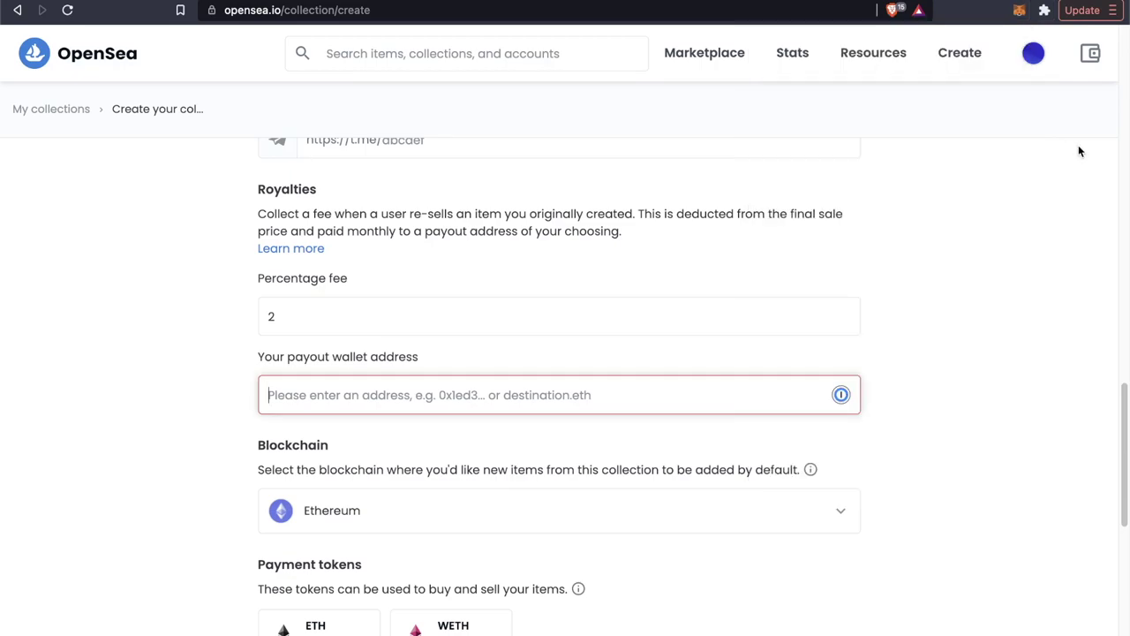
key(super+v)
scroll(568, 382, down, 3)
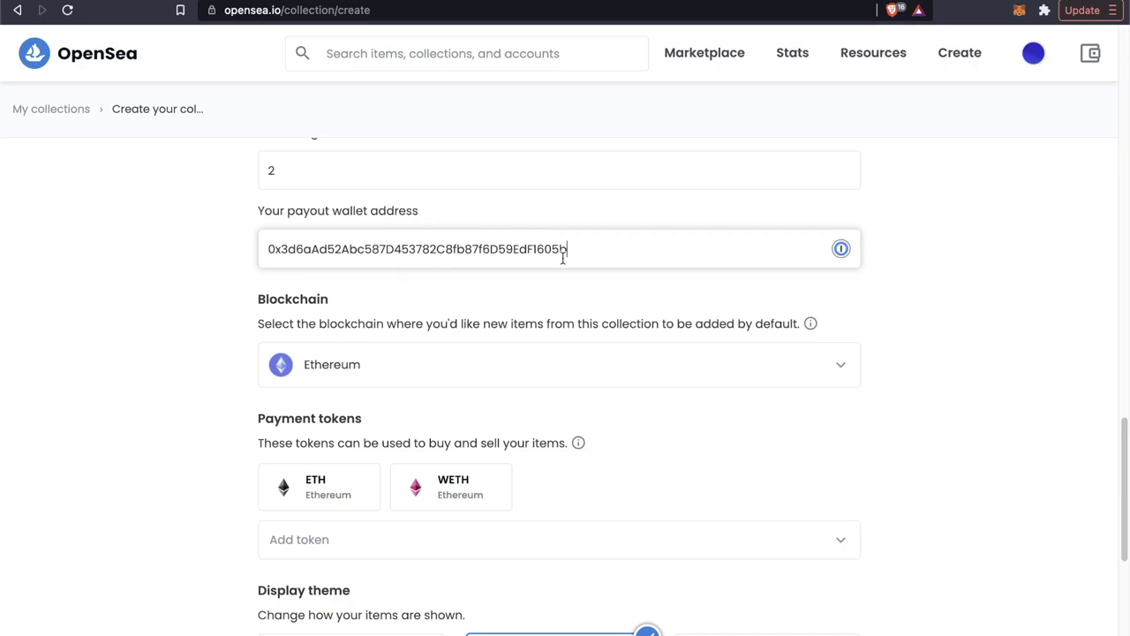
double_click(321, 256)
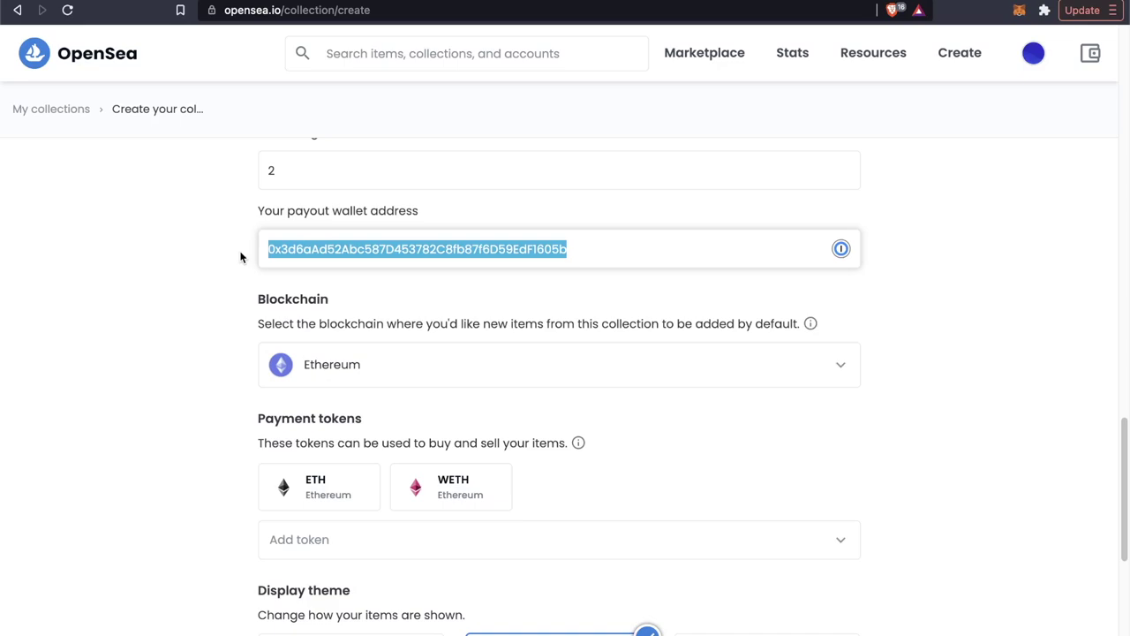
click(240, 256)
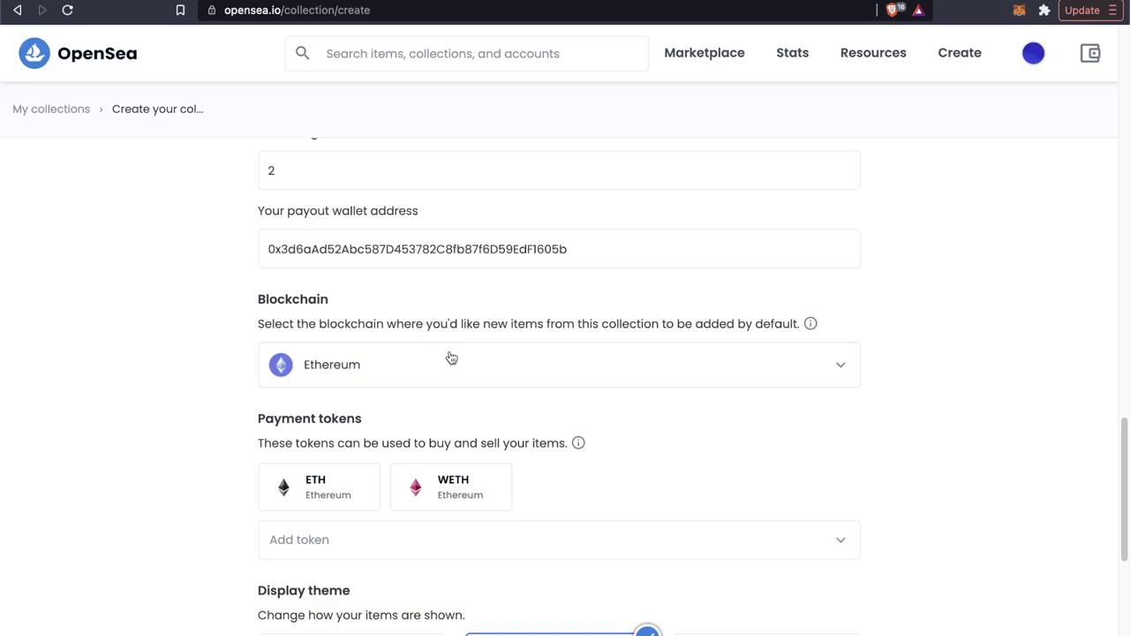
Step: Set the collection's default blockchain to Polygon
click(451, 361)
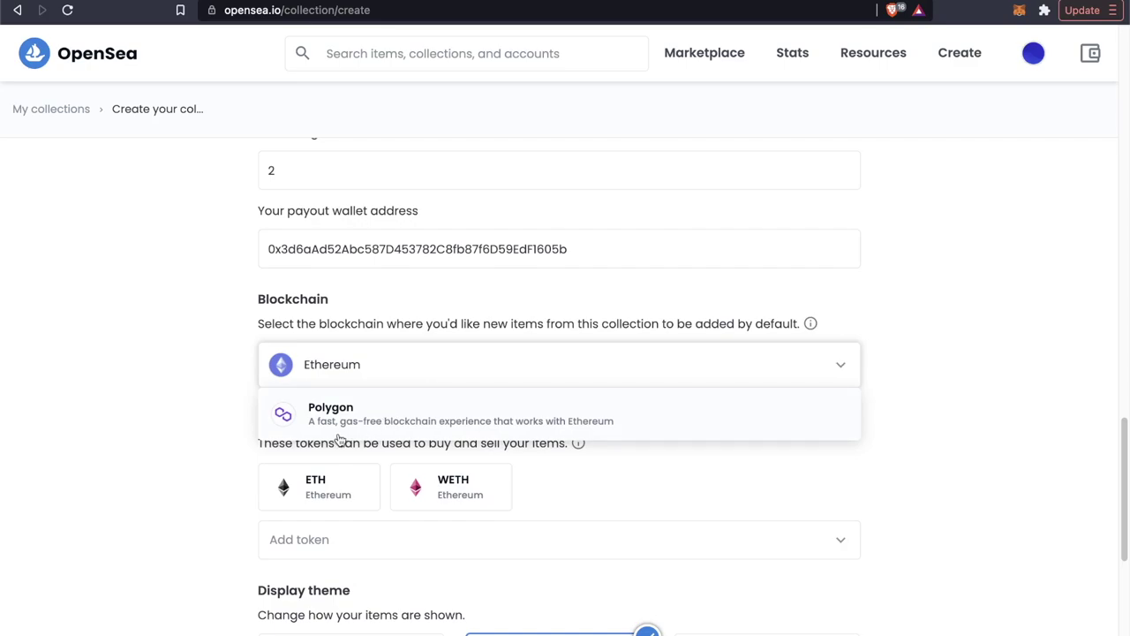
click(425, 422)
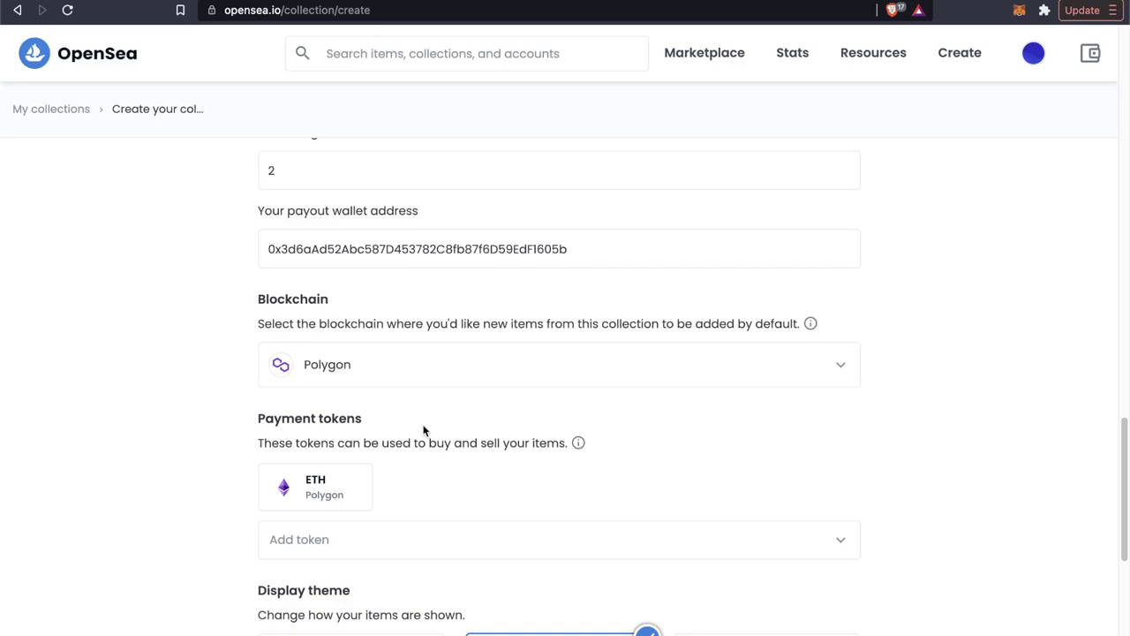
scroll(454, 377, down, 1)
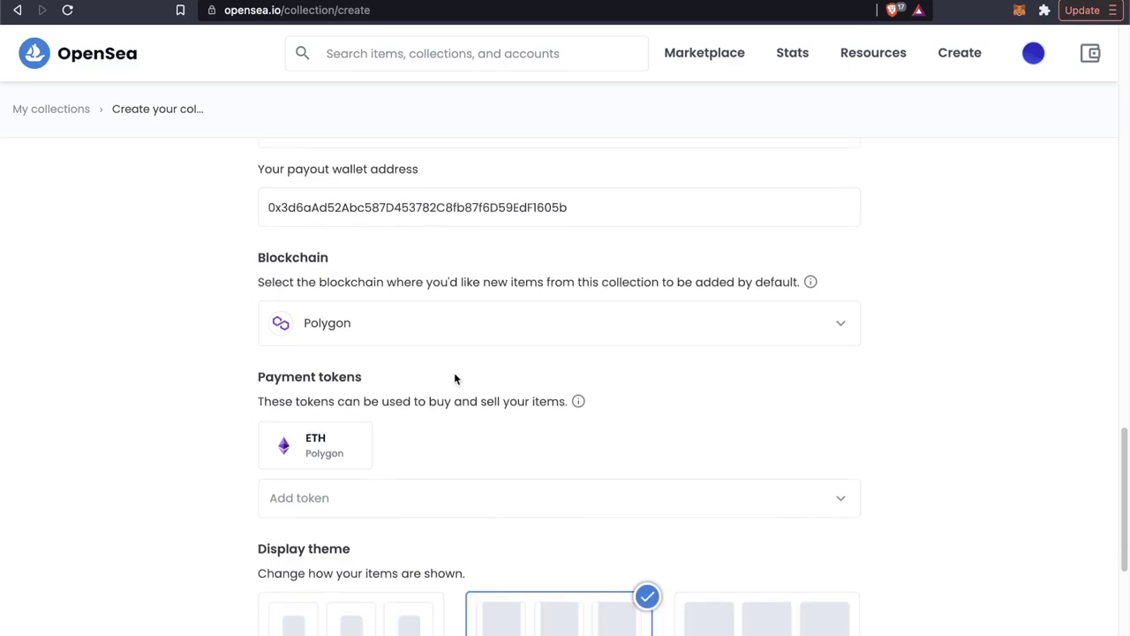
Step: Submit the completed form to create the Sun Moons collection, keeping the Contained display theme
scroll(453, 378, down, 5)
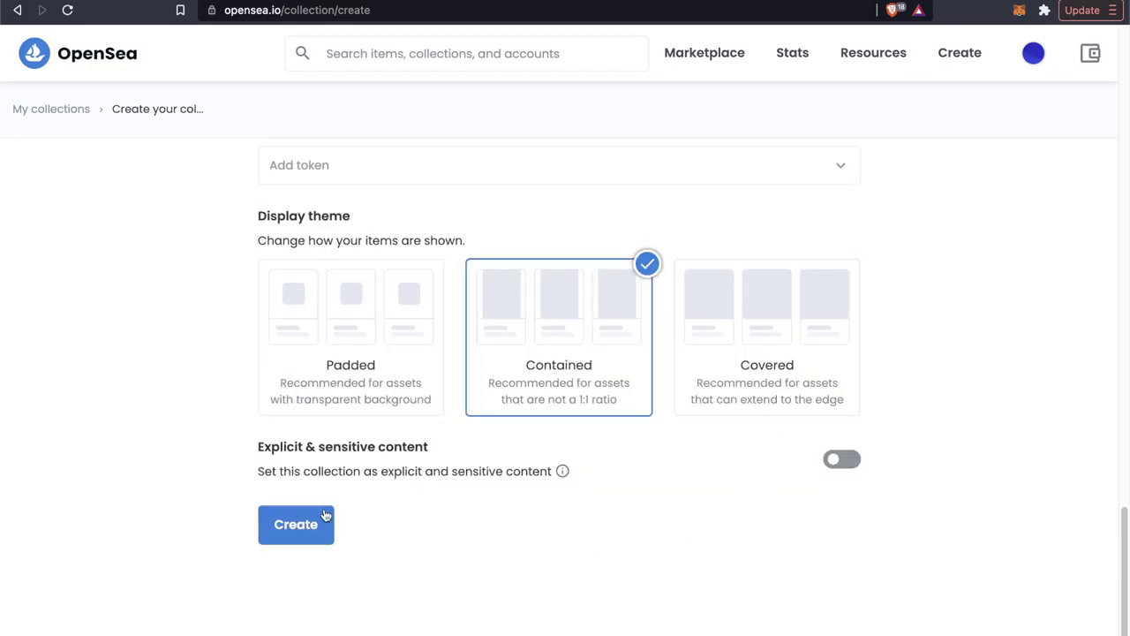
click(292, 537)
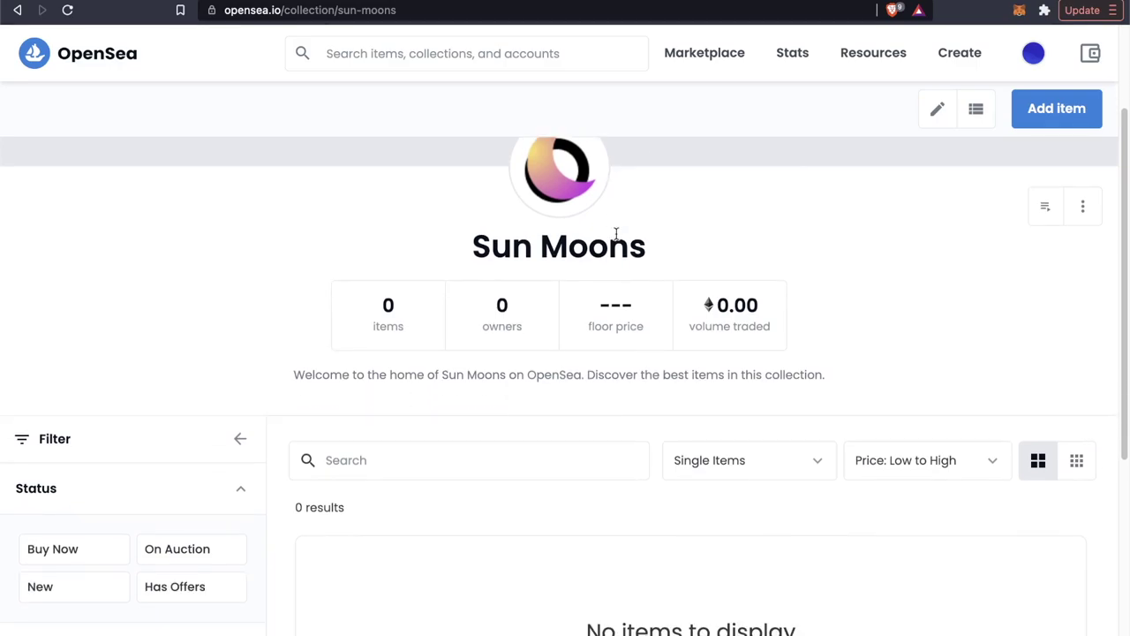
Step: Add a new item to the Sun Moons collection with the image sunmoon.png and name it Basic Sun Moon
click(1056, 108)
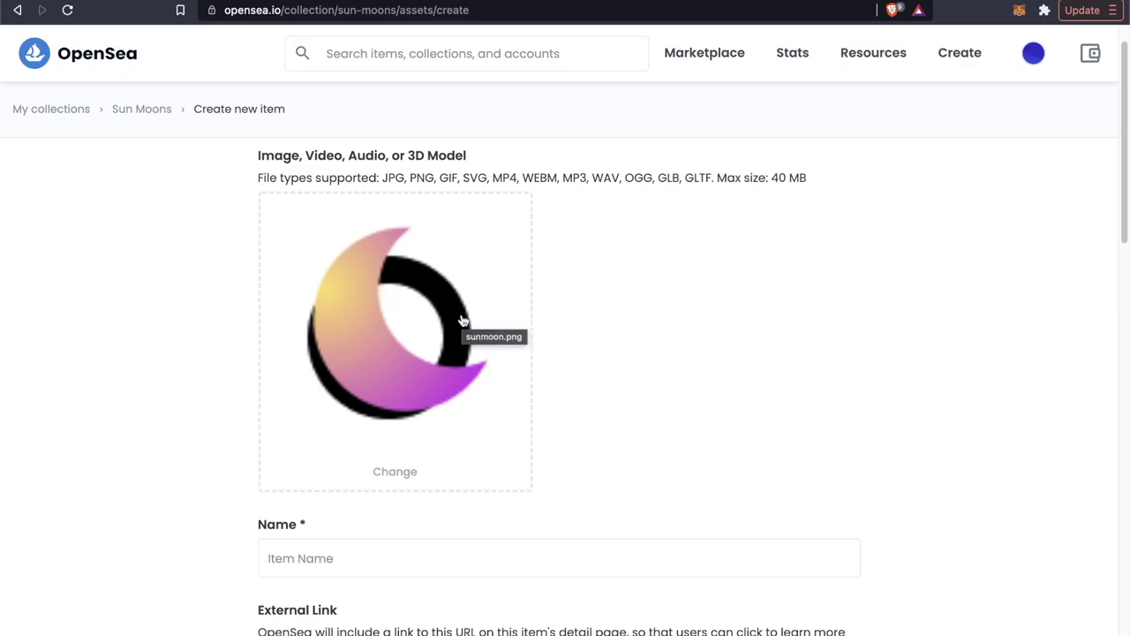
scroll(463, 320, down, 5)
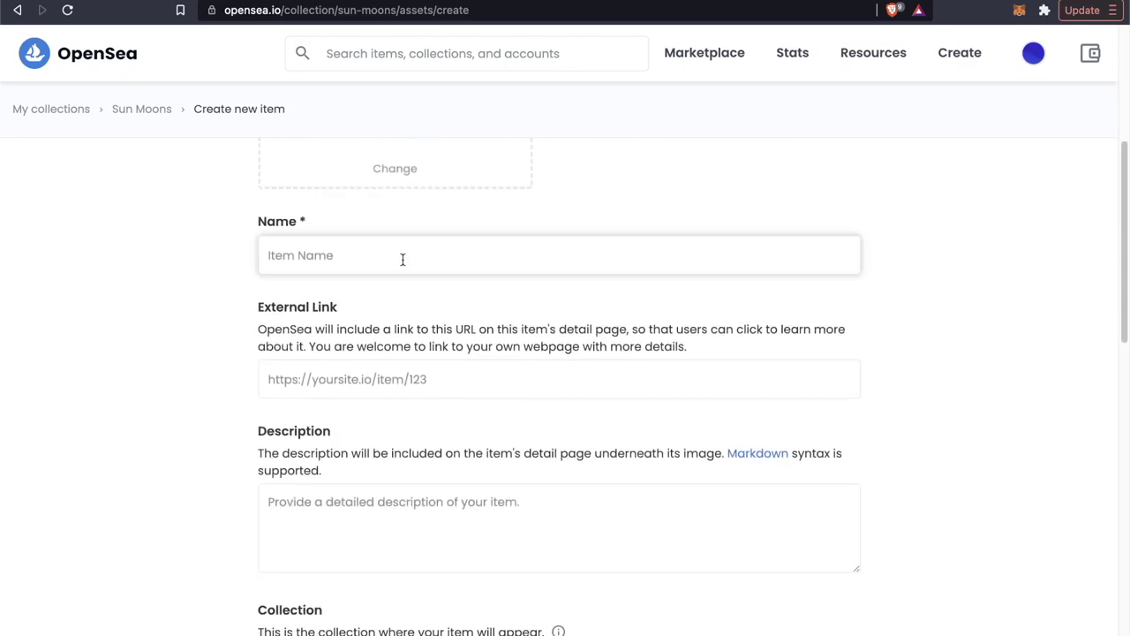
click(402, 259)
text(Basic Sun Moon)
Step: Review the item's optional external link, description, collection, properties, levels, stats and content settings
scroll(590, 341, down, 1)
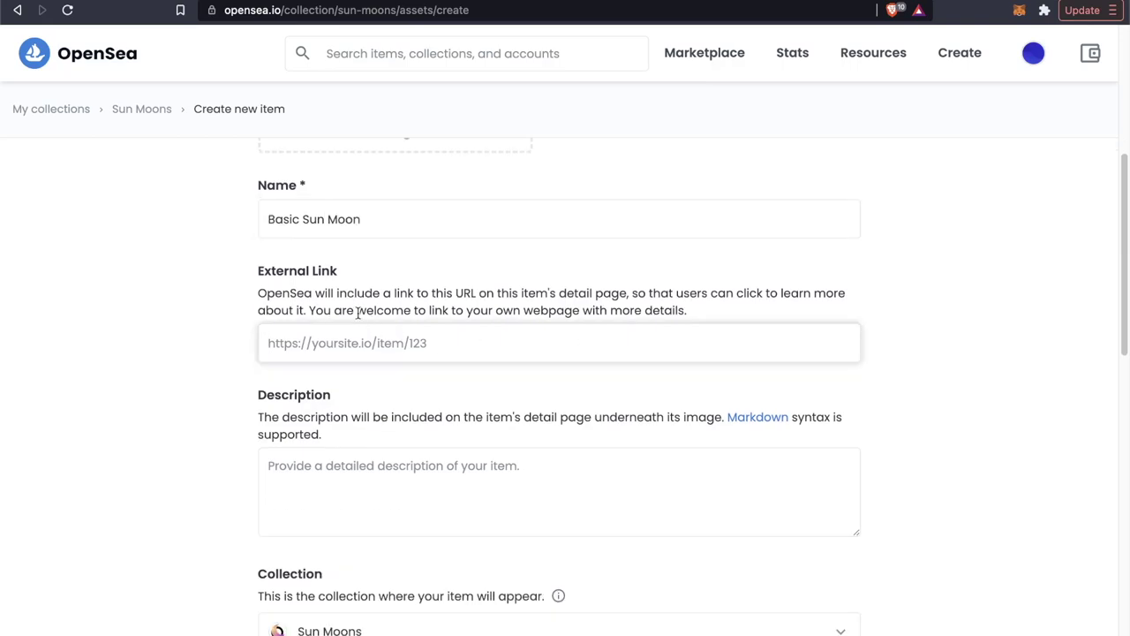
scroll(353, 310, up, 1)
scroll(353, 304, down, 3)
scroll(354, 303, down, 1)
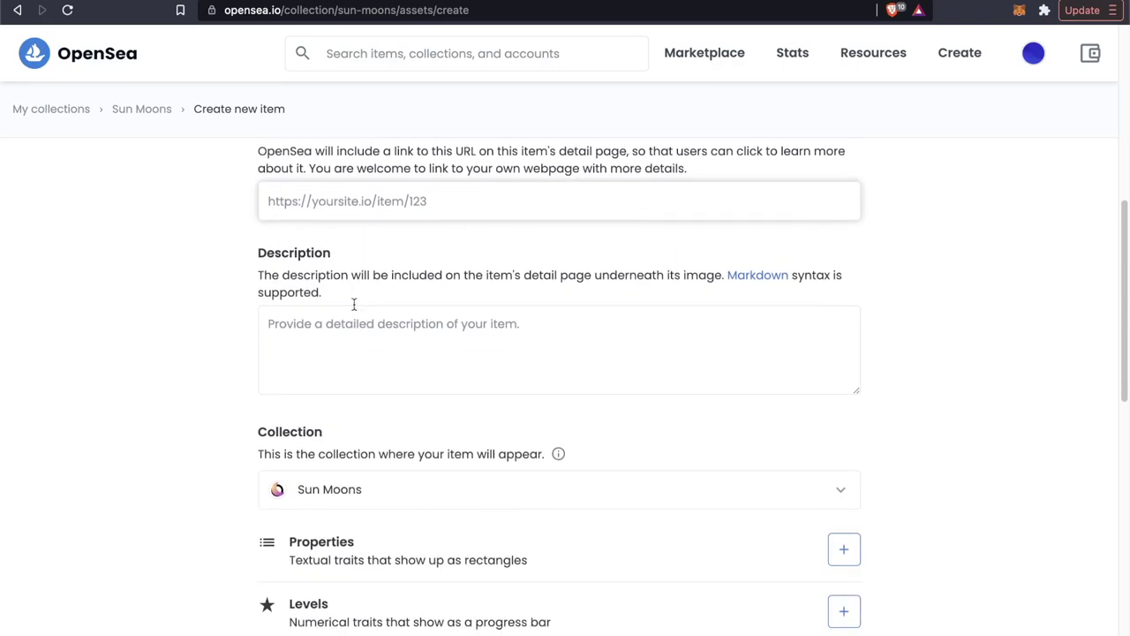
click(347, 329)
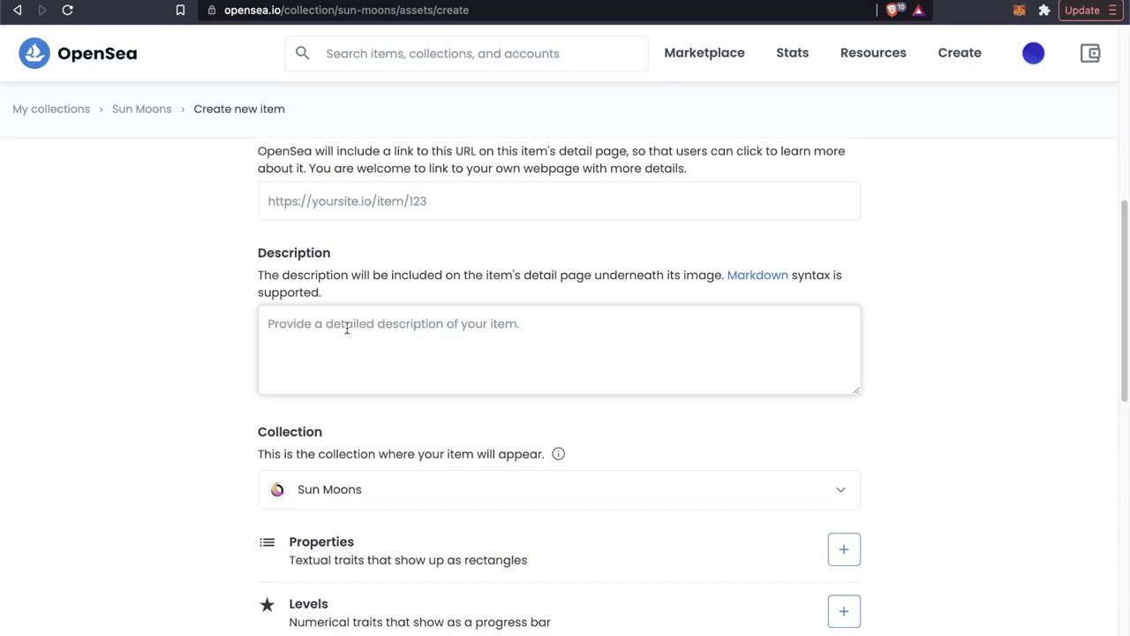
scroll(347, 329, down, 8)
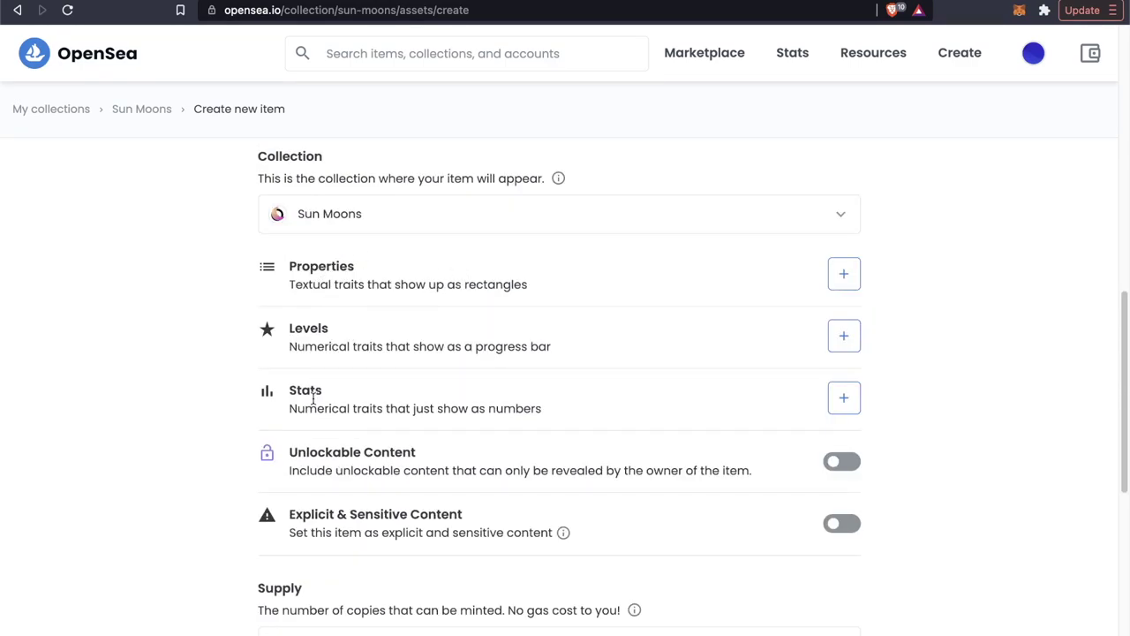
scroll(312, 399, down, 2)
scroll(368, 418, down, 2)
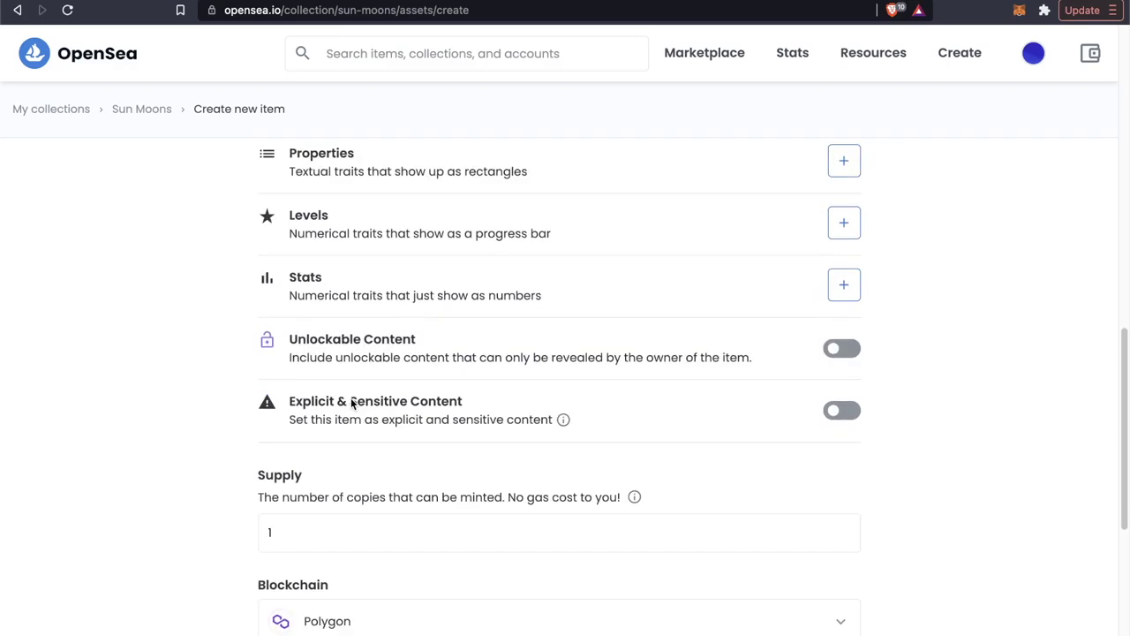
Step: Set the item's supply to 100 copies
scroll(352, 403, down, 4)
click(346, 399)
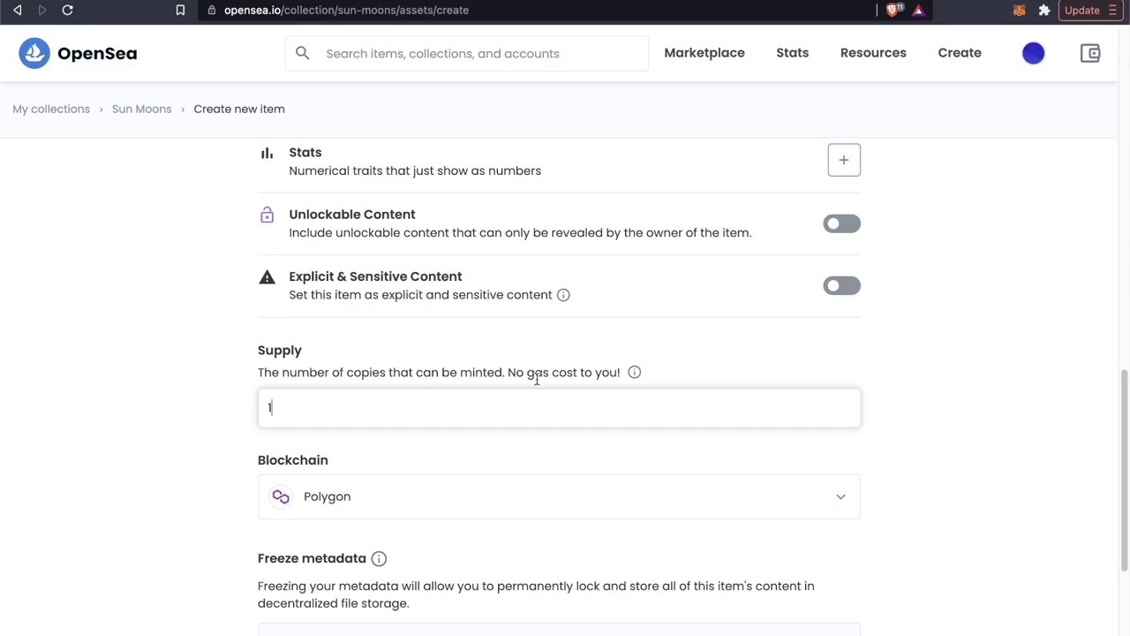
click(497, 408)
text(00)
Step: Check the item form over and create the item on the Polygon blockchain
scroll(745, 376, up, 5)
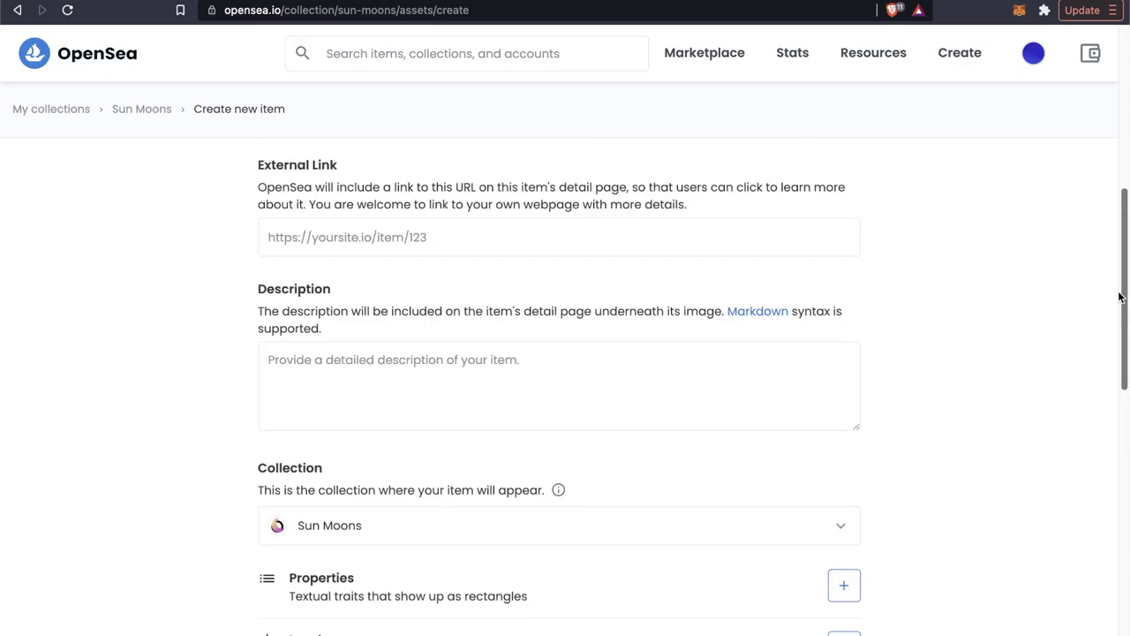
scroll(928, 233, down, 7)
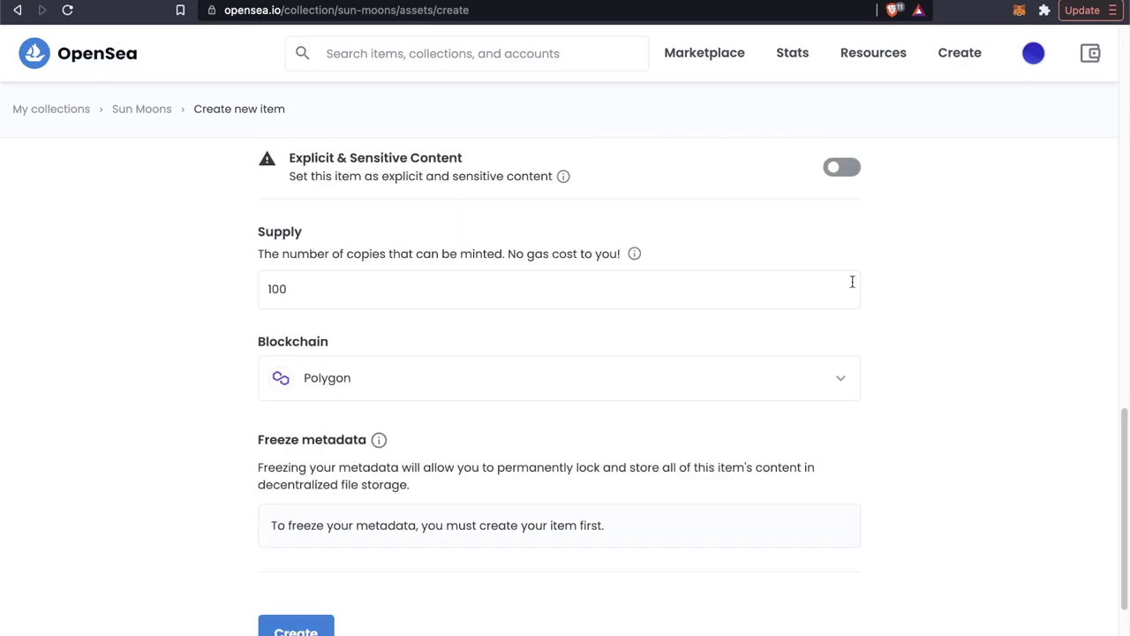
scroll(377, 378, down, 3)
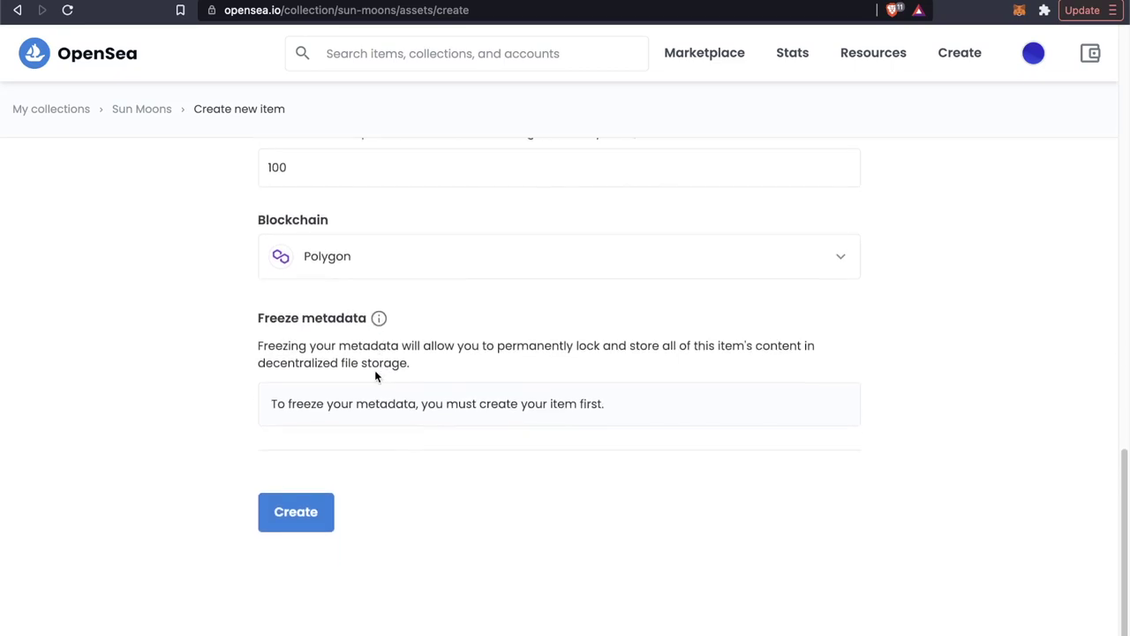
click(296, 512)
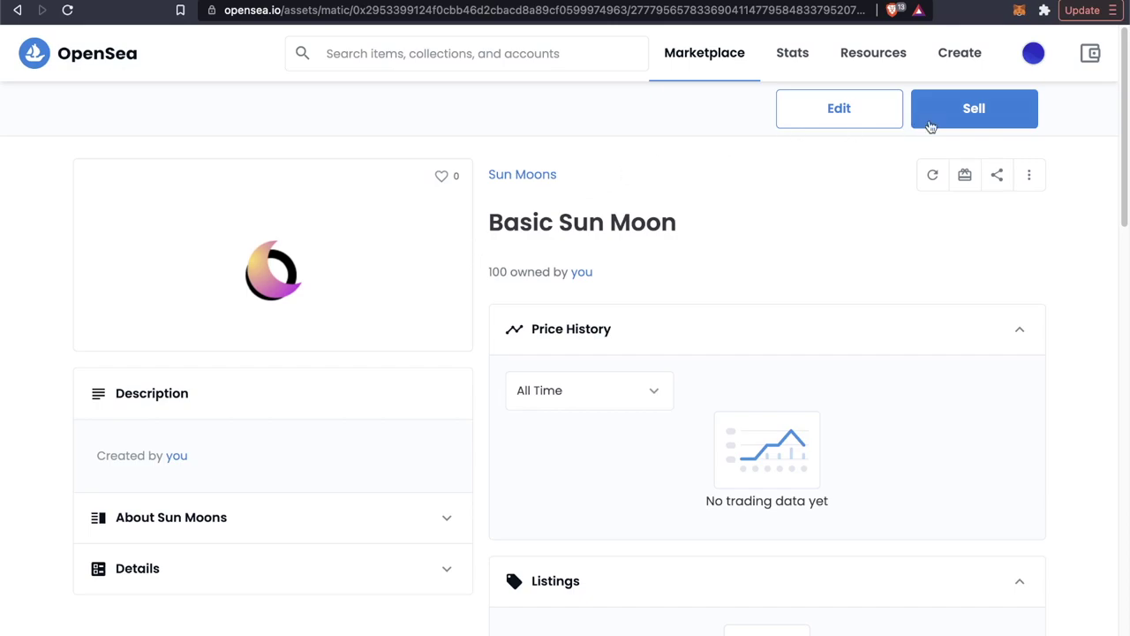
Step: Put the Basic Sun Moon item up for sale with a quantity of 2 and a price of 0.0001 ETH per item
click(994, 109)
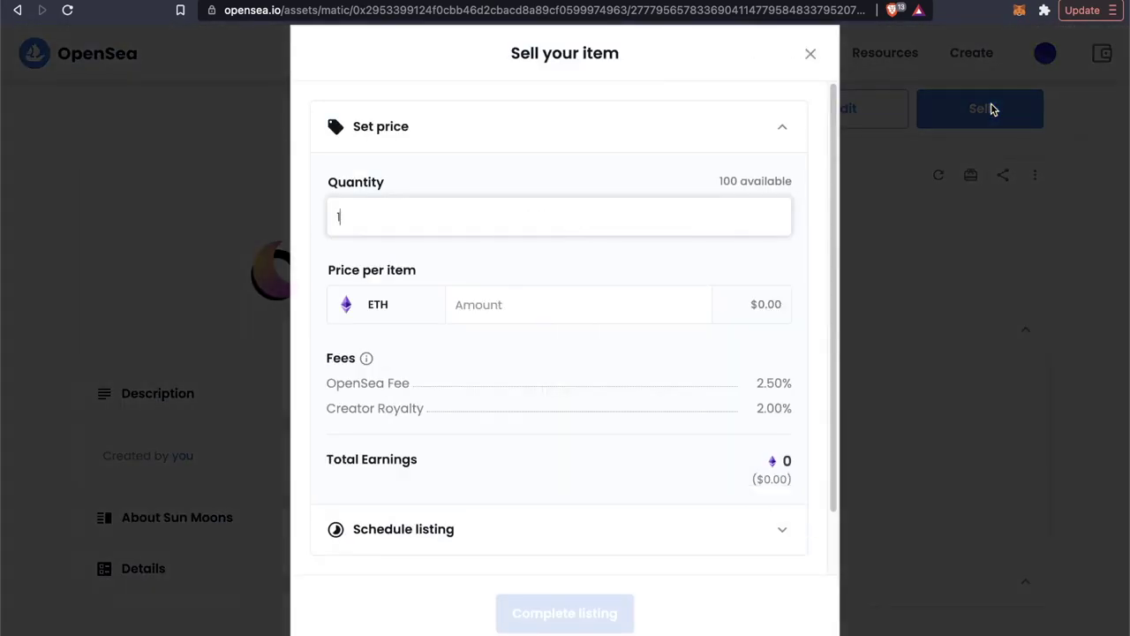
drag(721, 179, 793, 181)
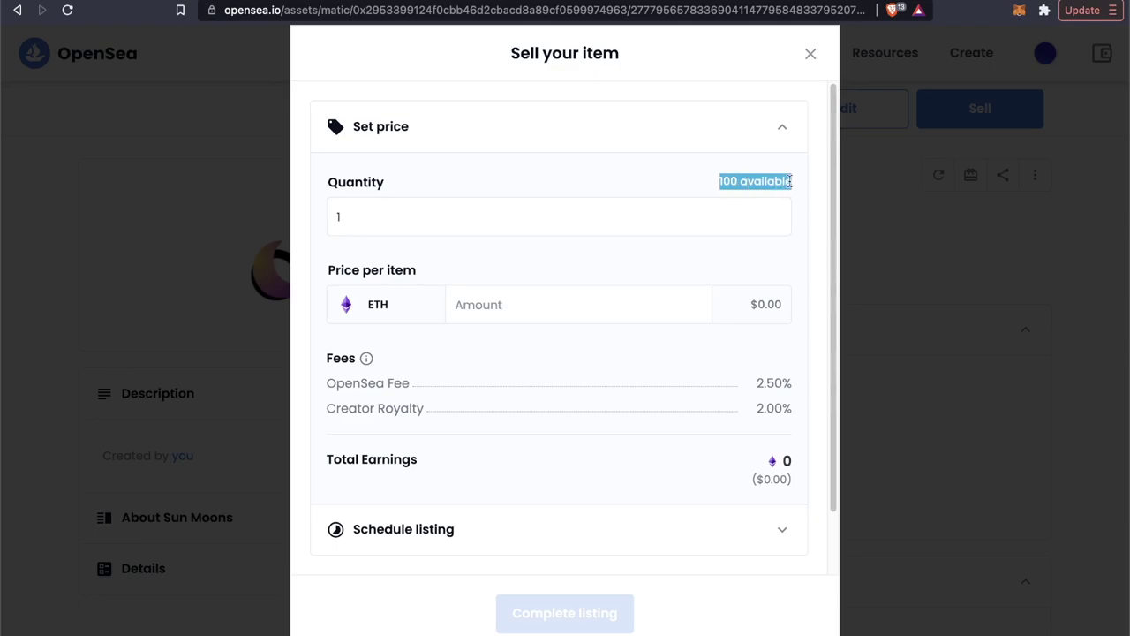
click(533, 216)
key(BackSpace)
text(2)
click(561, 290)
text(0)
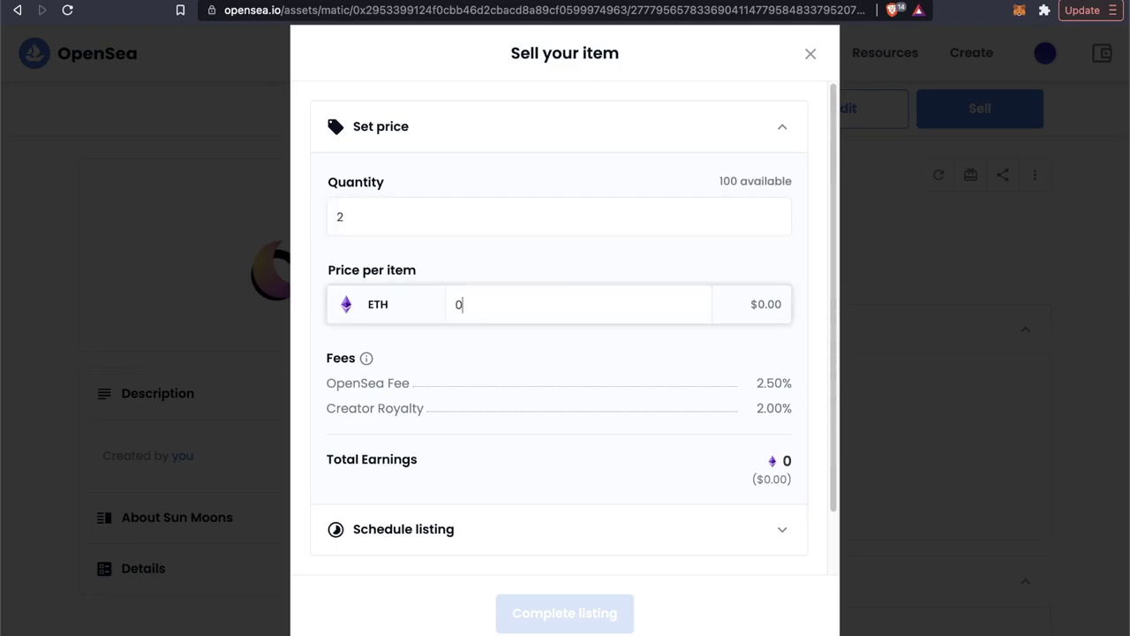
text(.0001)
Step: Complete the listing by signing both the currency unlock and the listing message in the MetaMask wallet
scroll(378, 318, down, 1)
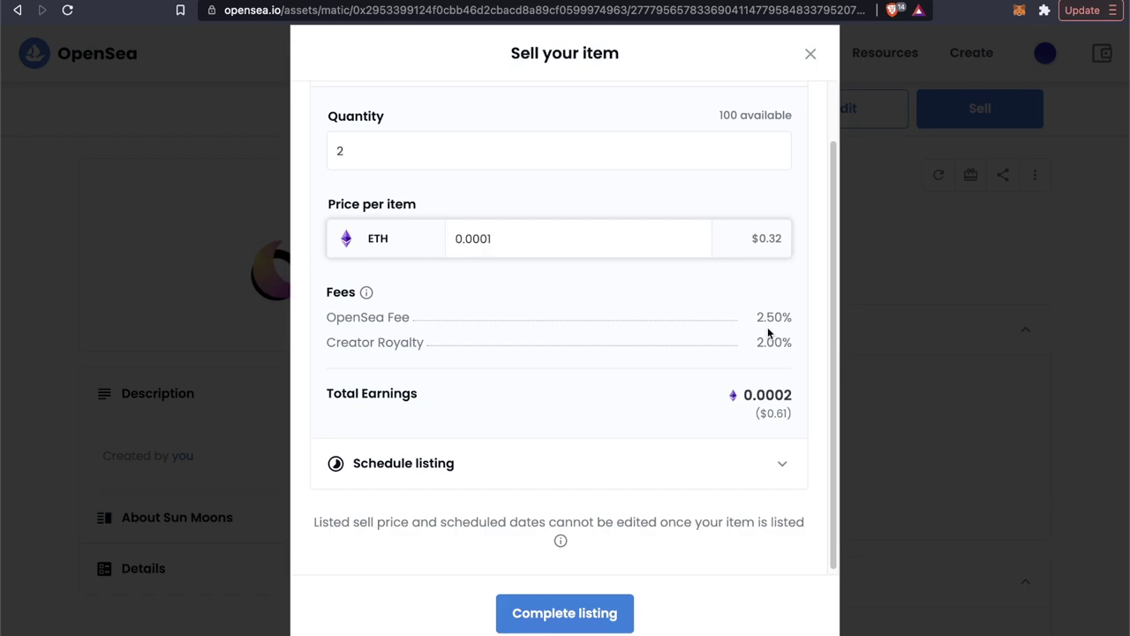
click(556, 620)
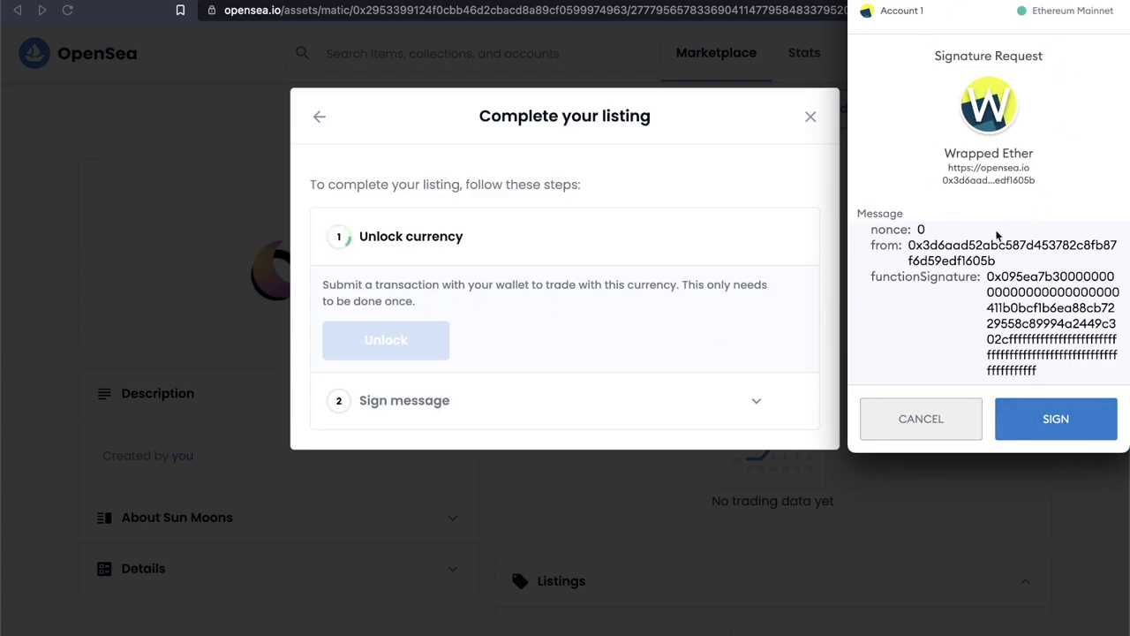
click(1042, 415)
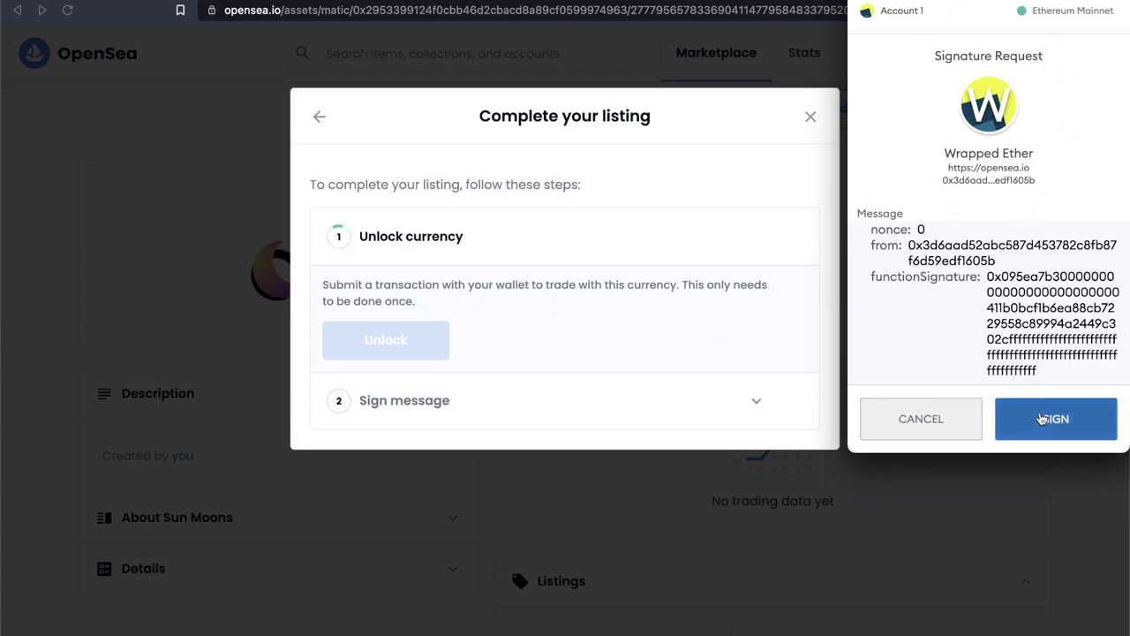
click(435, 377)
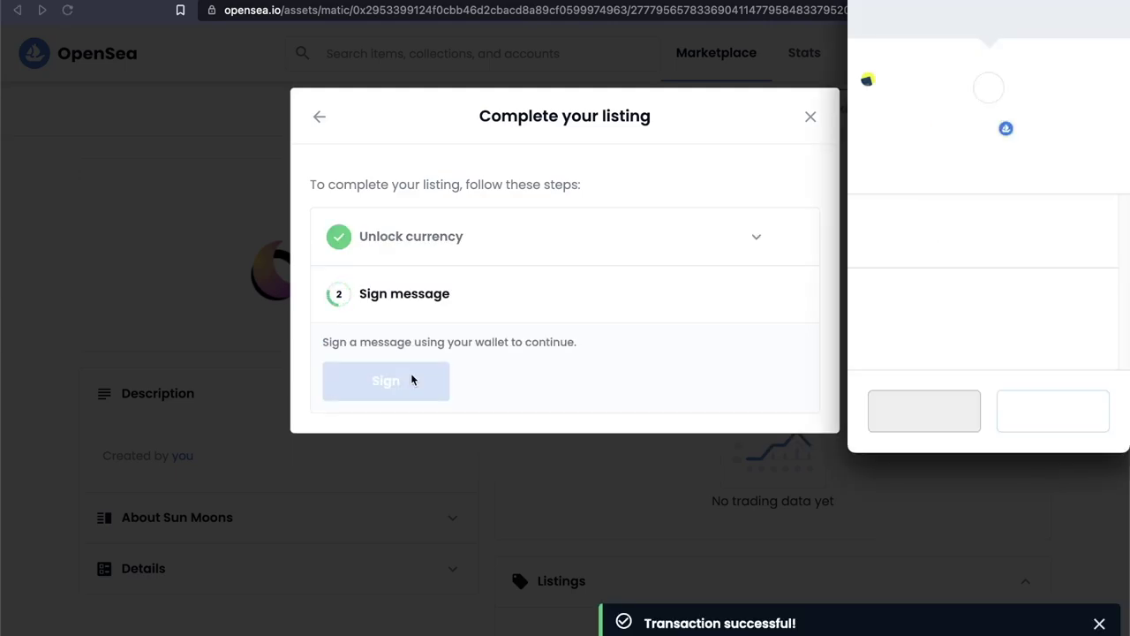
click(1042, 411)
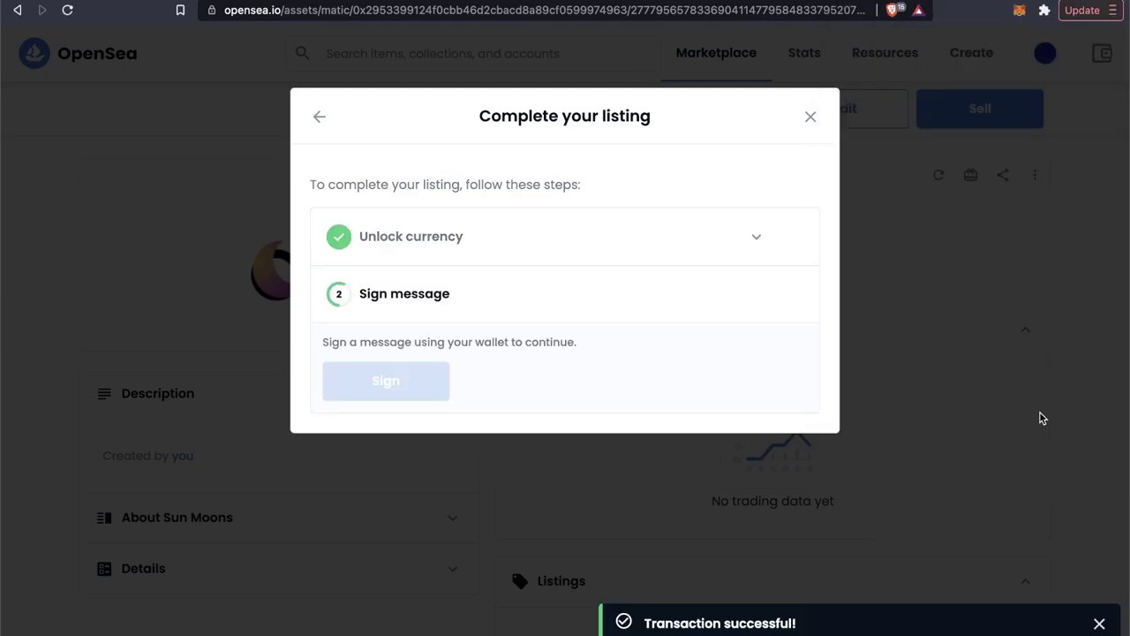
Step: Close the listing dialog and open Basic Sun Moon from the Sun Moons collection page to check its sale listing
click(811, 116)
click(534, 176)
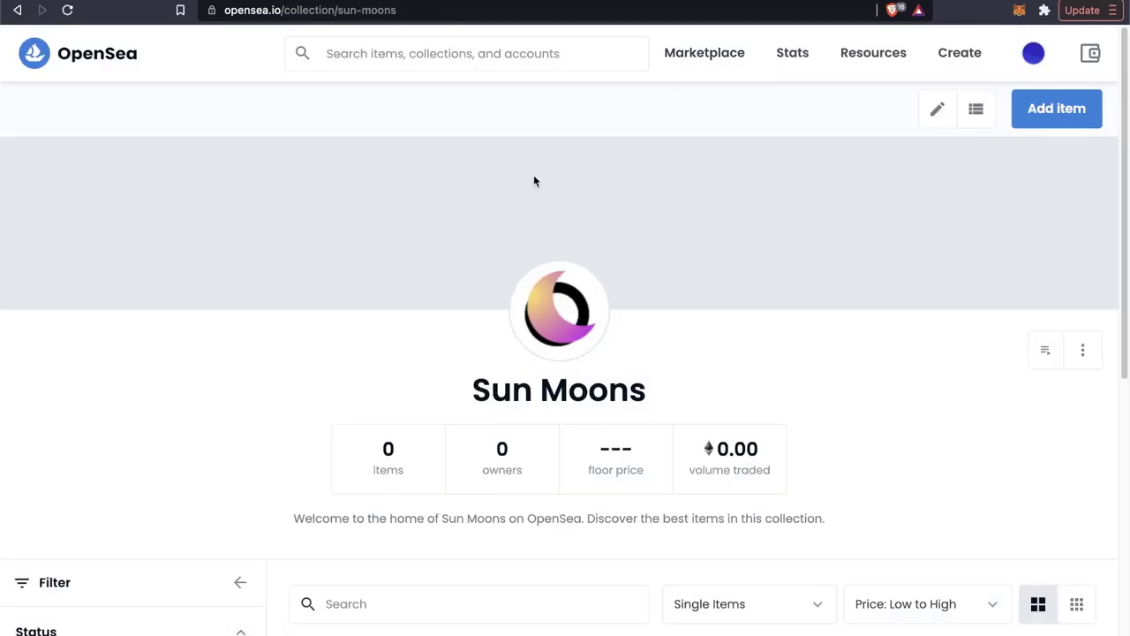
scroll(533, 176, down, 5)
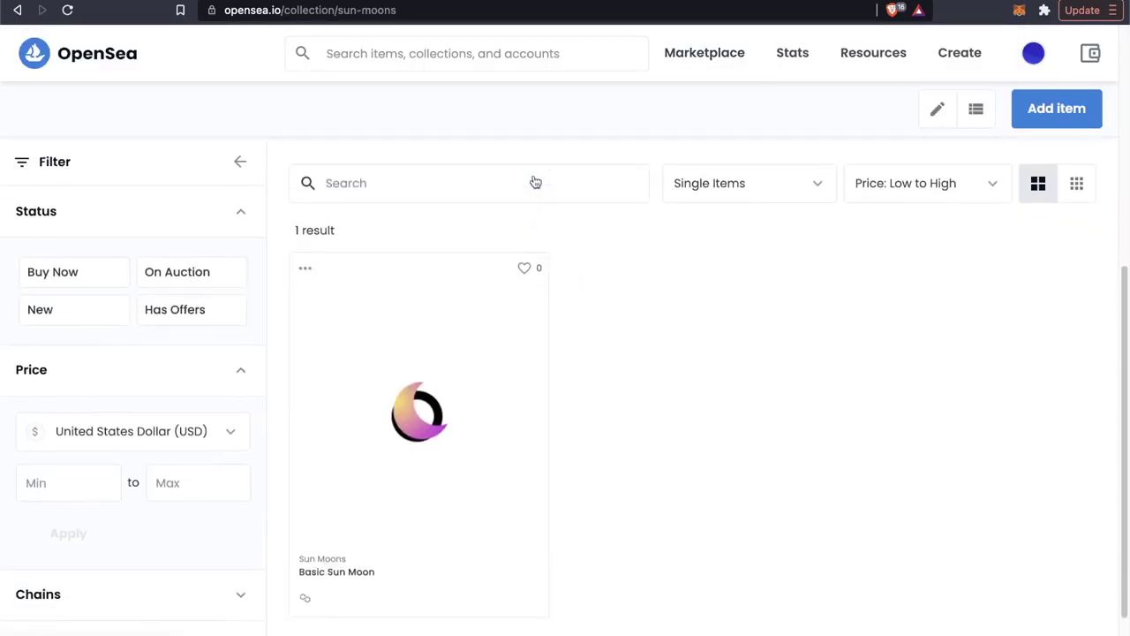
click(353, 469)
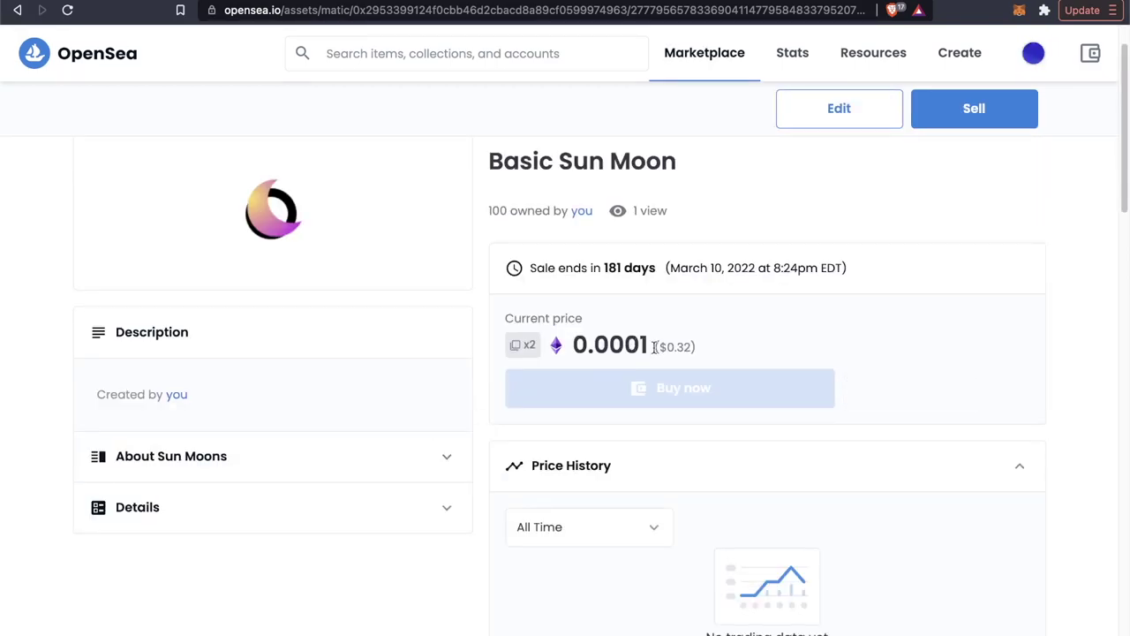